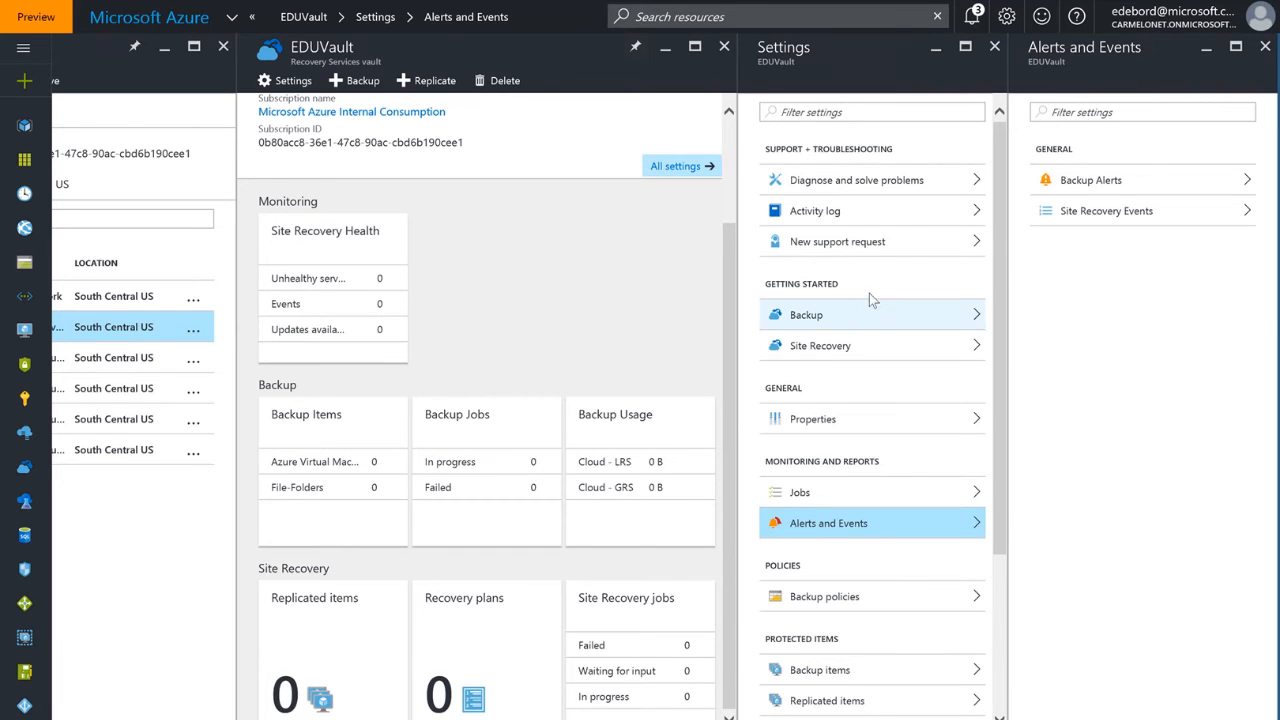
Step: In the vault's Site Recovery infrastructure preparation, set the protection goal to replicate to Azure with Hyper-V machines managed by System Center VMM
{"action": "left_click", "coordinate": [849, 346]}
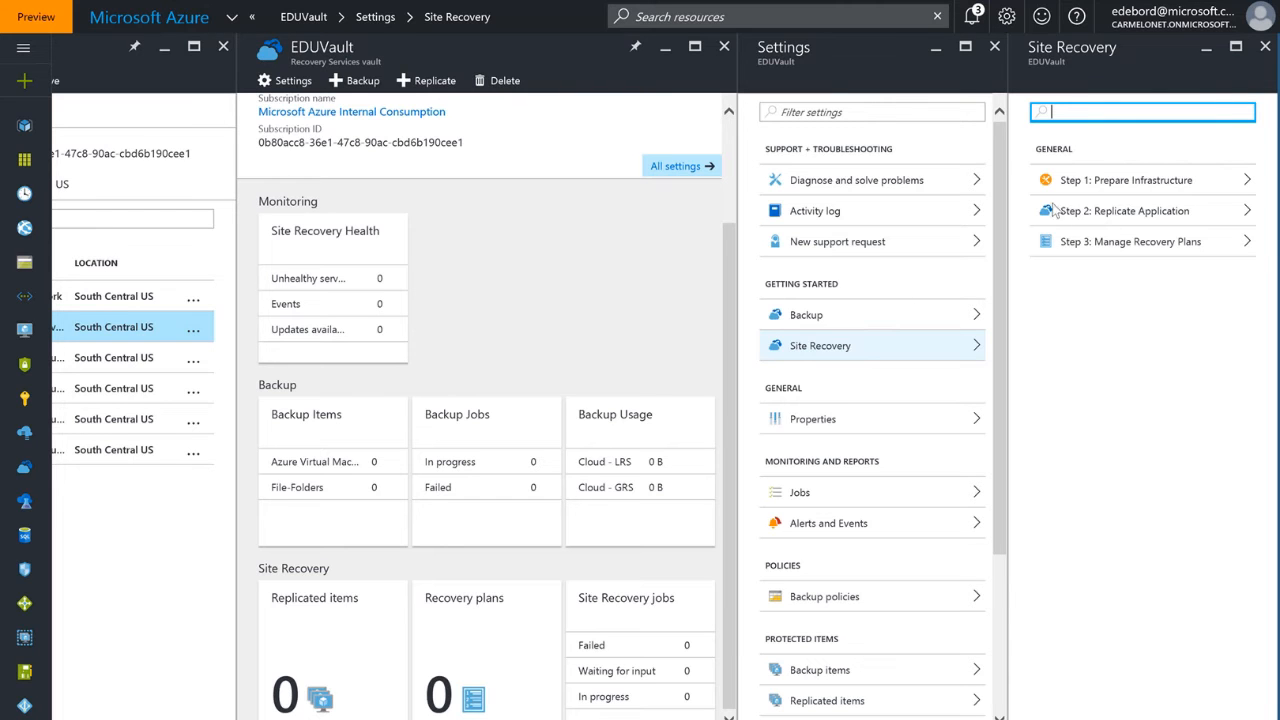
{"action": "left_click", "coordinate": [1140, 183]}
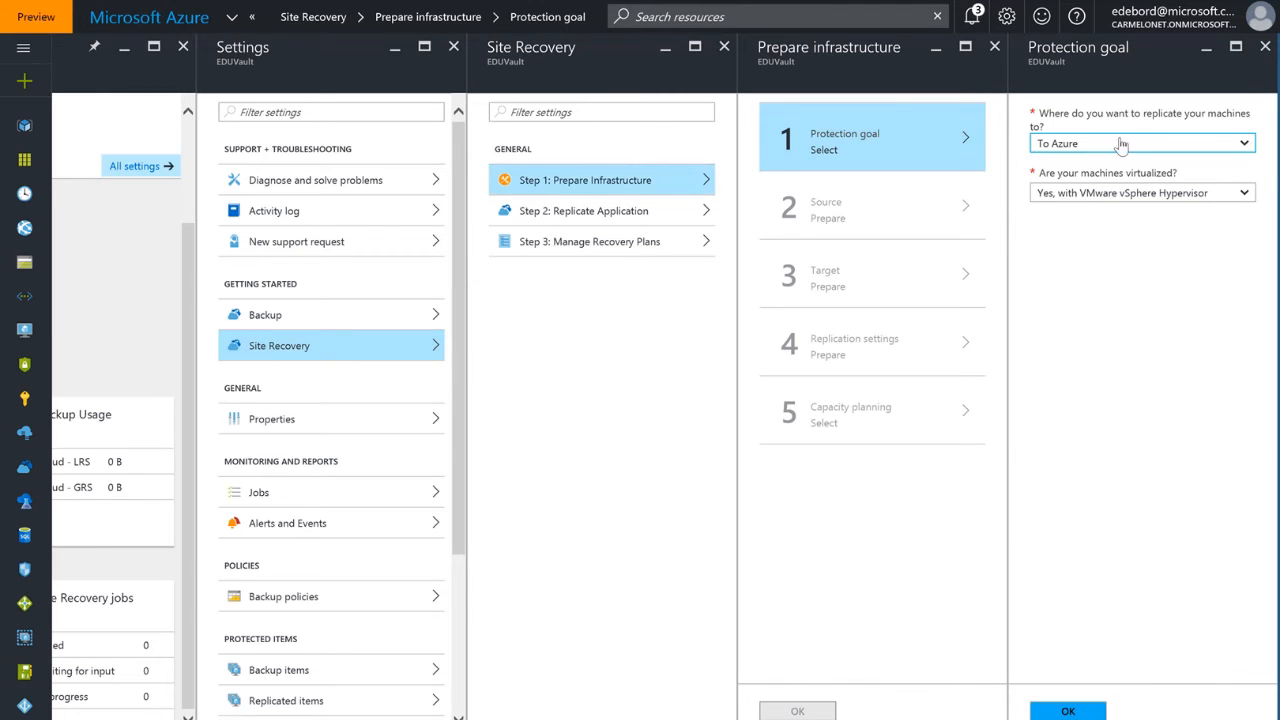
{"action": "left_click", "coordinate": [1117, 148]}
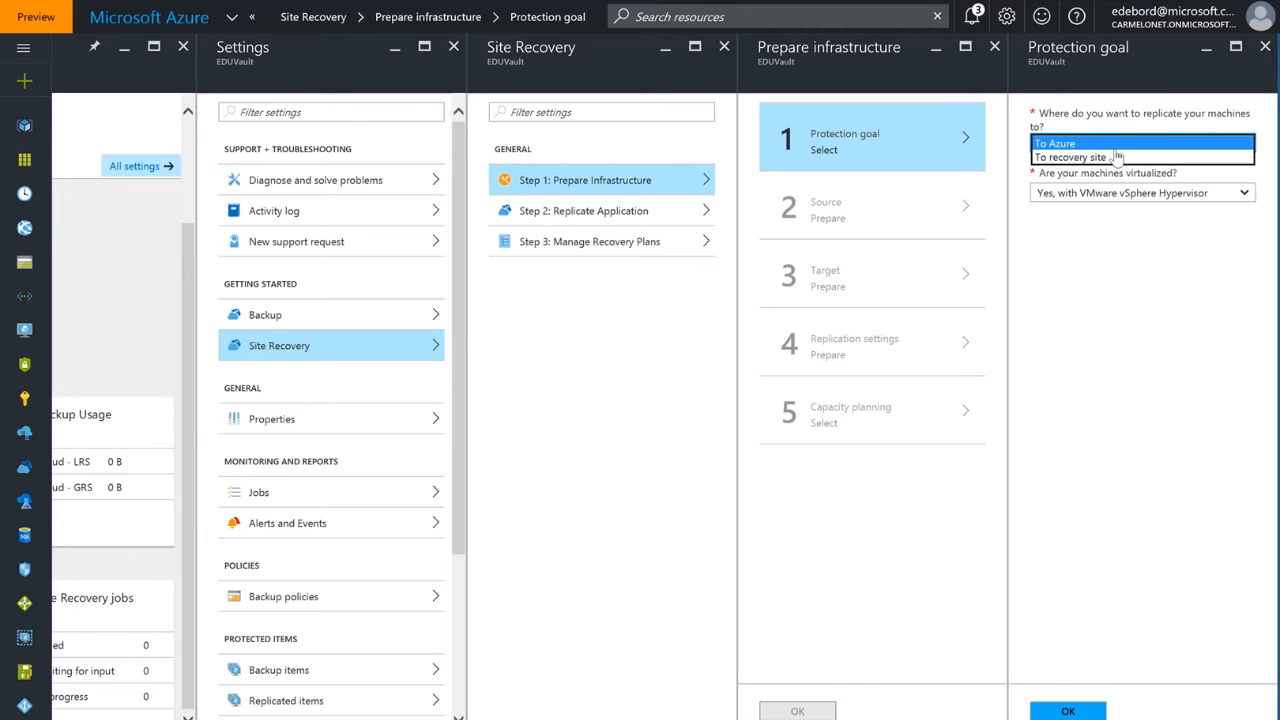
{"action": "left_click", "coordinate": [1117, 146]}
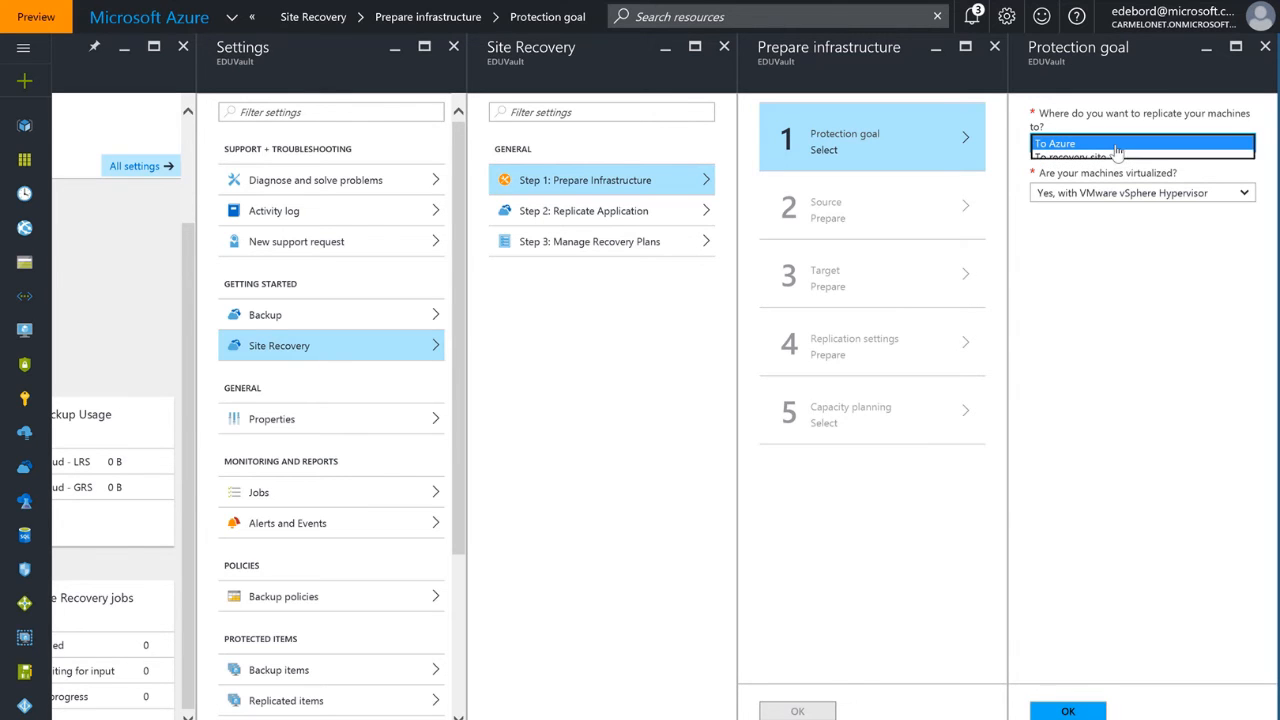
{"action": "left_click", "coordinate": [1113, 197]}
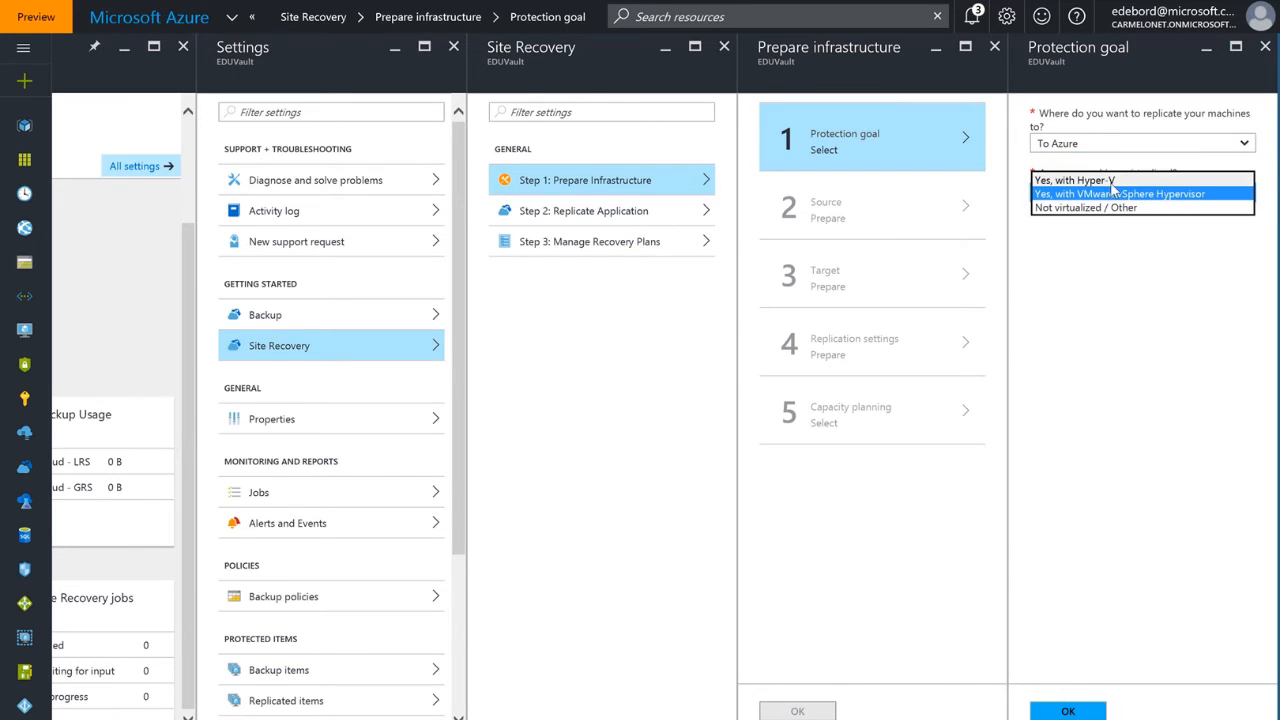
{"action": "left_click", "coordinate": [1112, 181]}
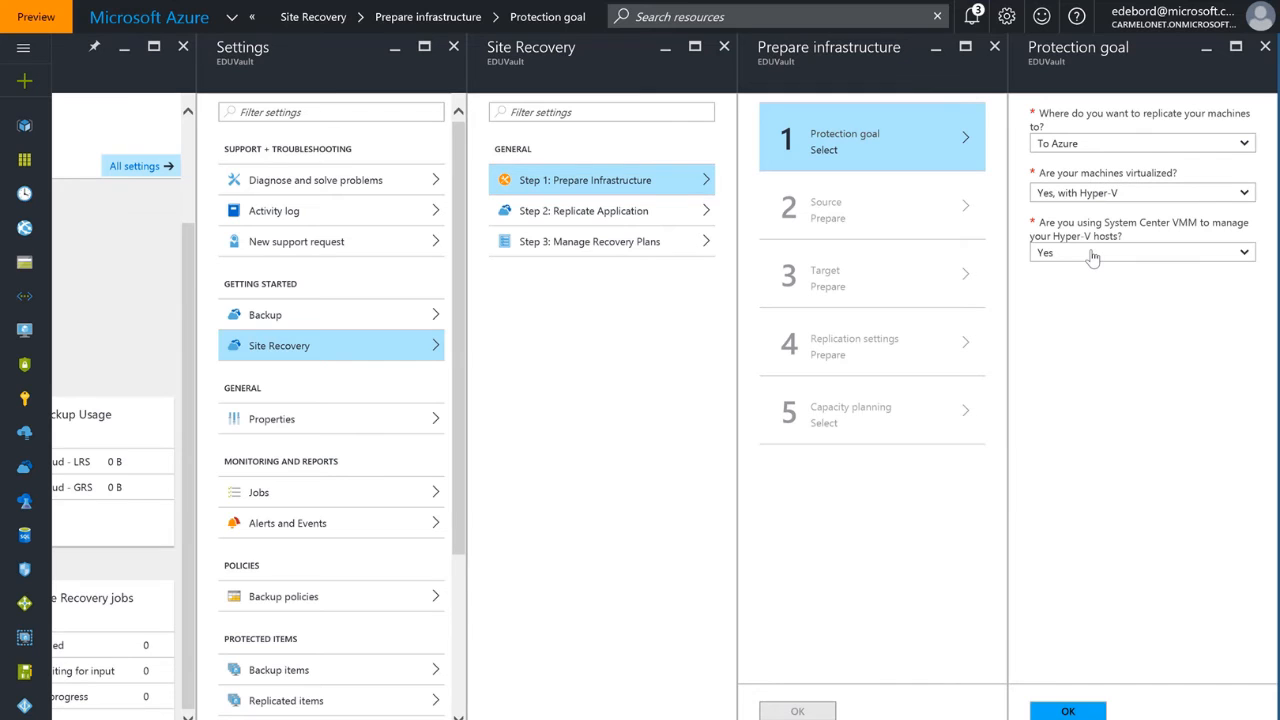
{"action": "left_click", "coordinate": [1093, 257]}
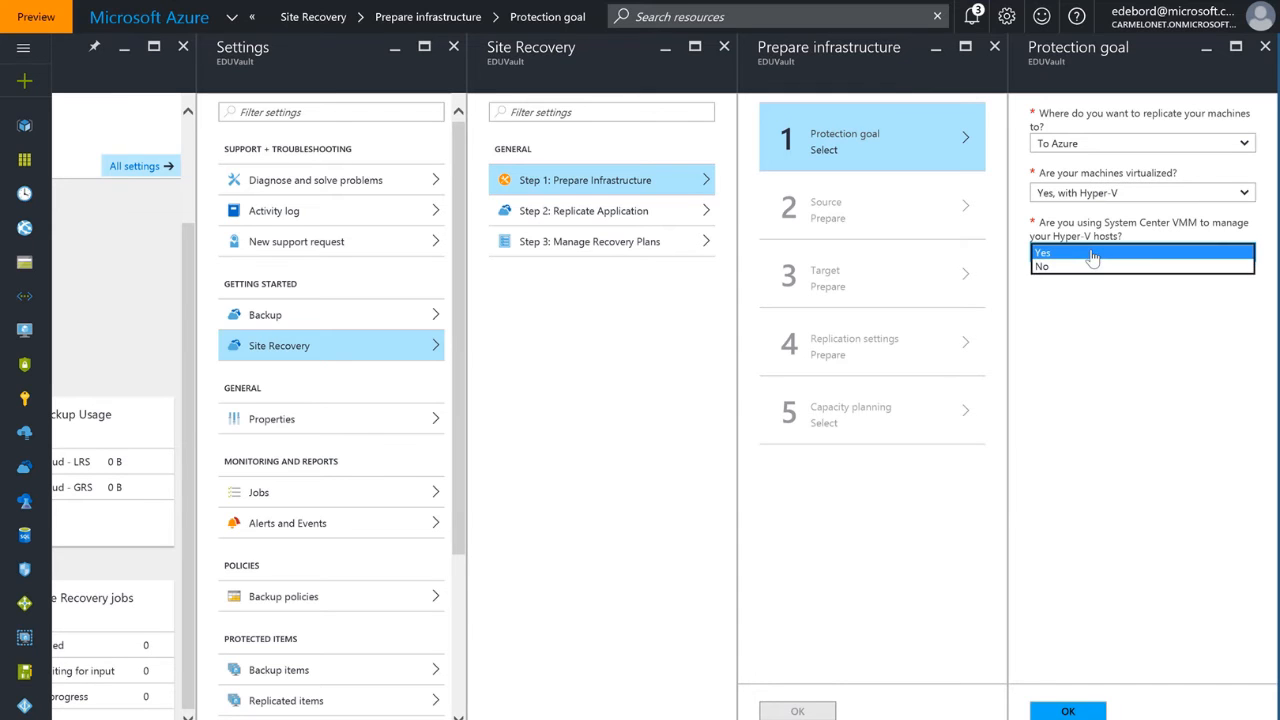
{"action": "left_click", "coordinate": [1093, 257]}
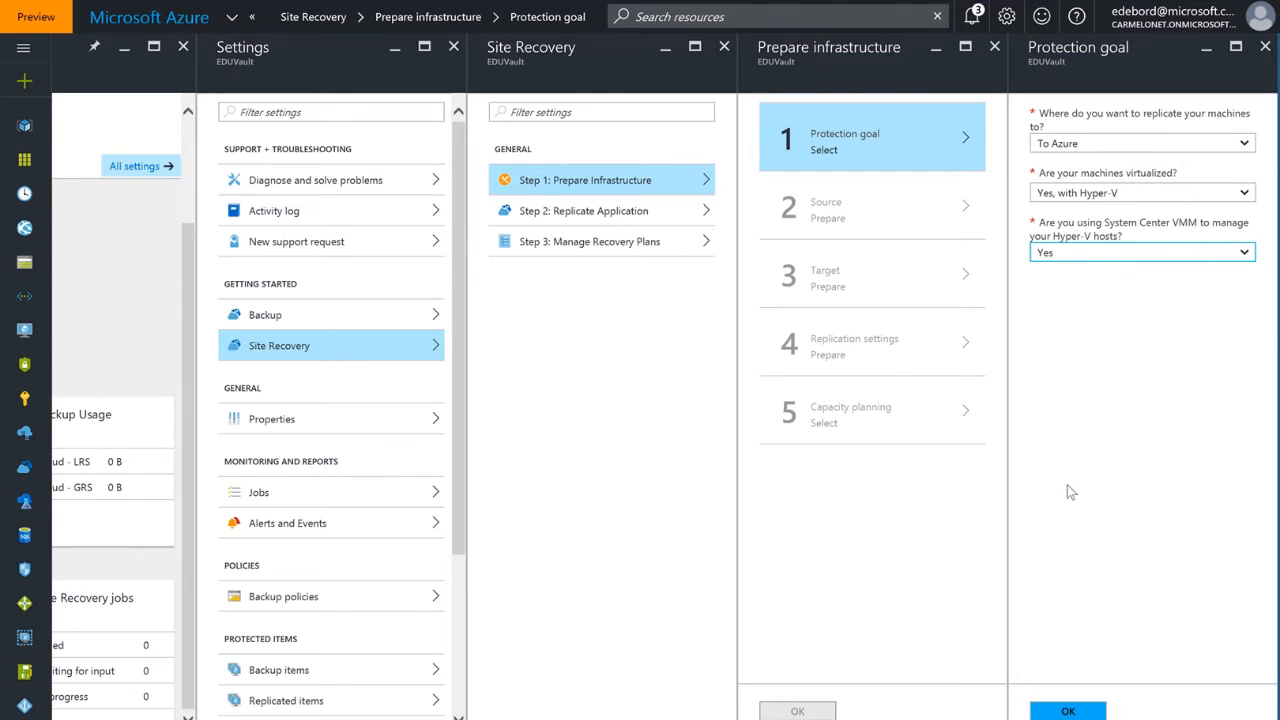
{"action": "left_click", "coordinate": [1070, 712]}
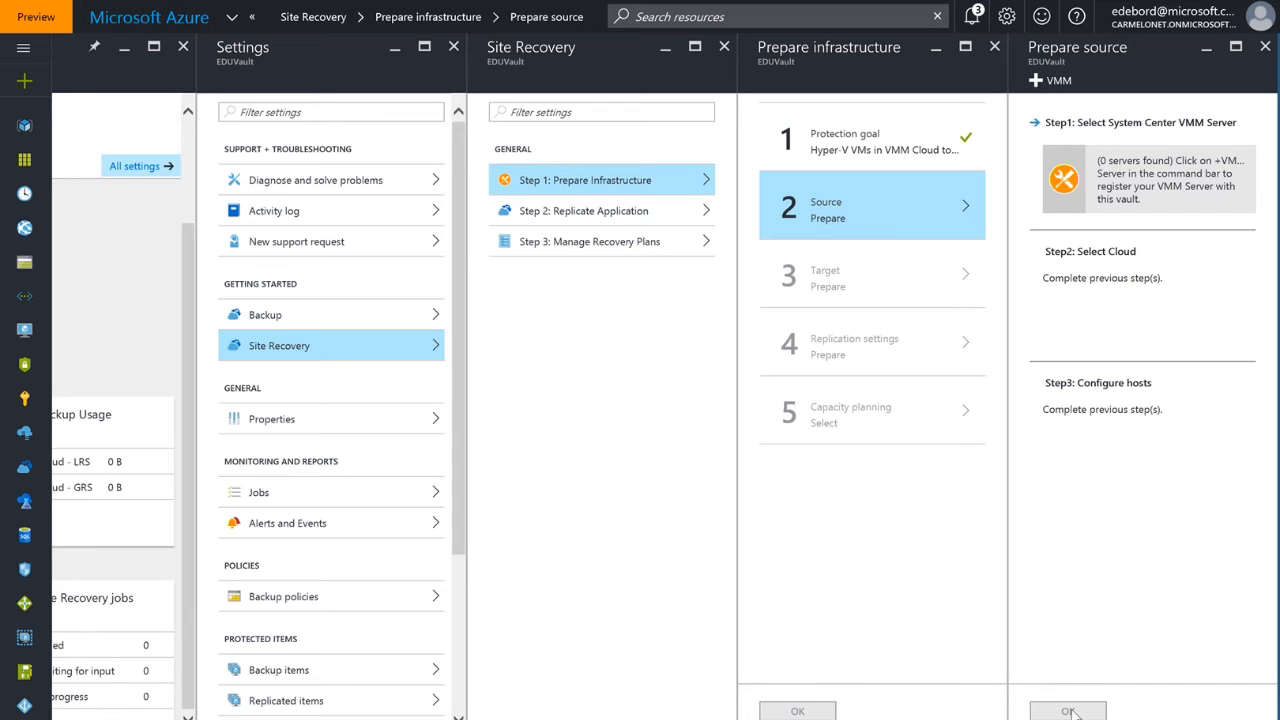
Step: Open the instructions for adding a VMM server as the source and review the provider, vault registration key and Hyper-V host requirements
{"action": "left_click", "coordinate": [1055, 87]}
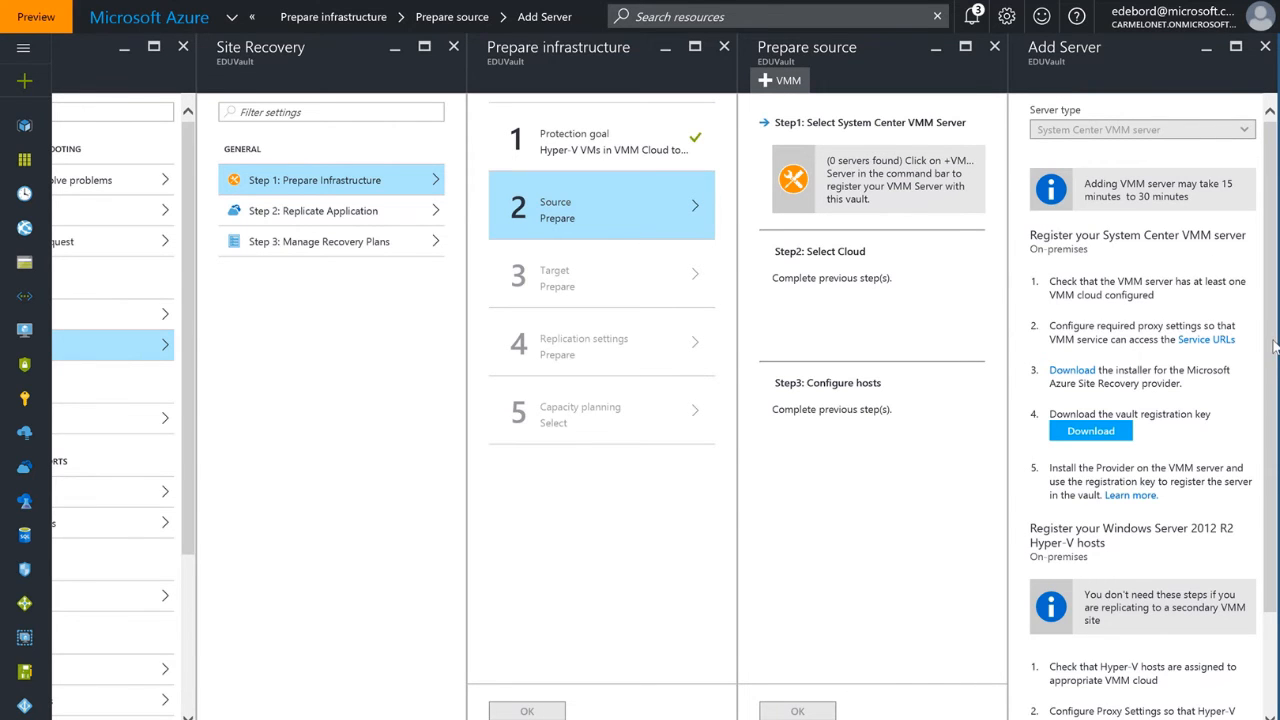
{"action": "scroll", "coordinate": [1272, 350], "scroll_direction": "down", "scroll_amount": 1}
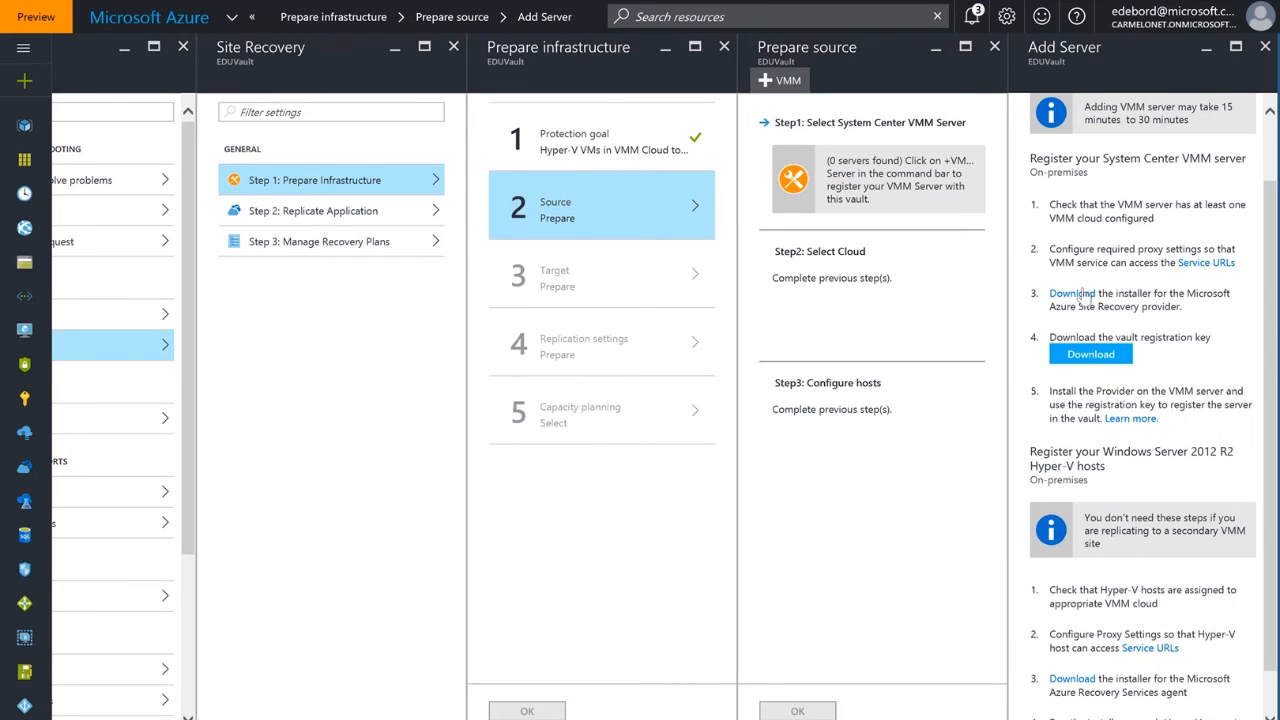
{"action": "left_click_drag", "start_coordinate": [1077, 307], "coordinate": [1157, 313]}
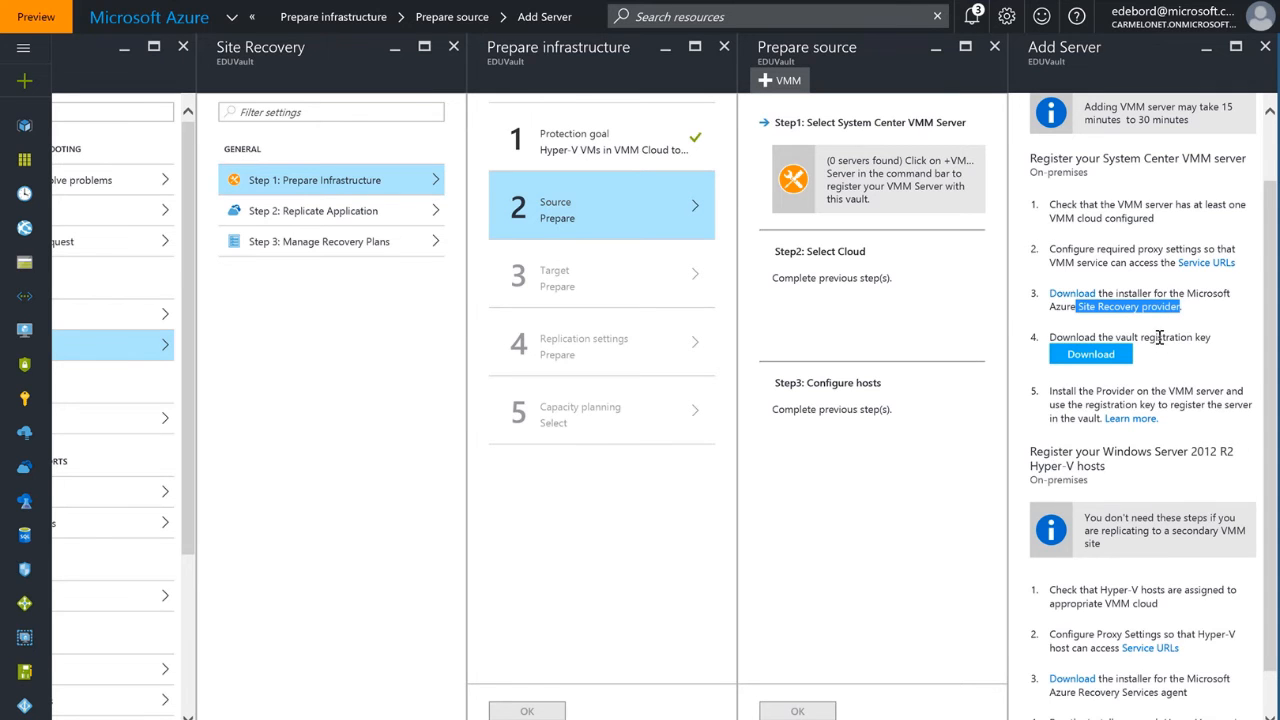
{"action": "left_click_drag", "start_coordinate": [1113, 337], "coordinate": [1212, 330]}
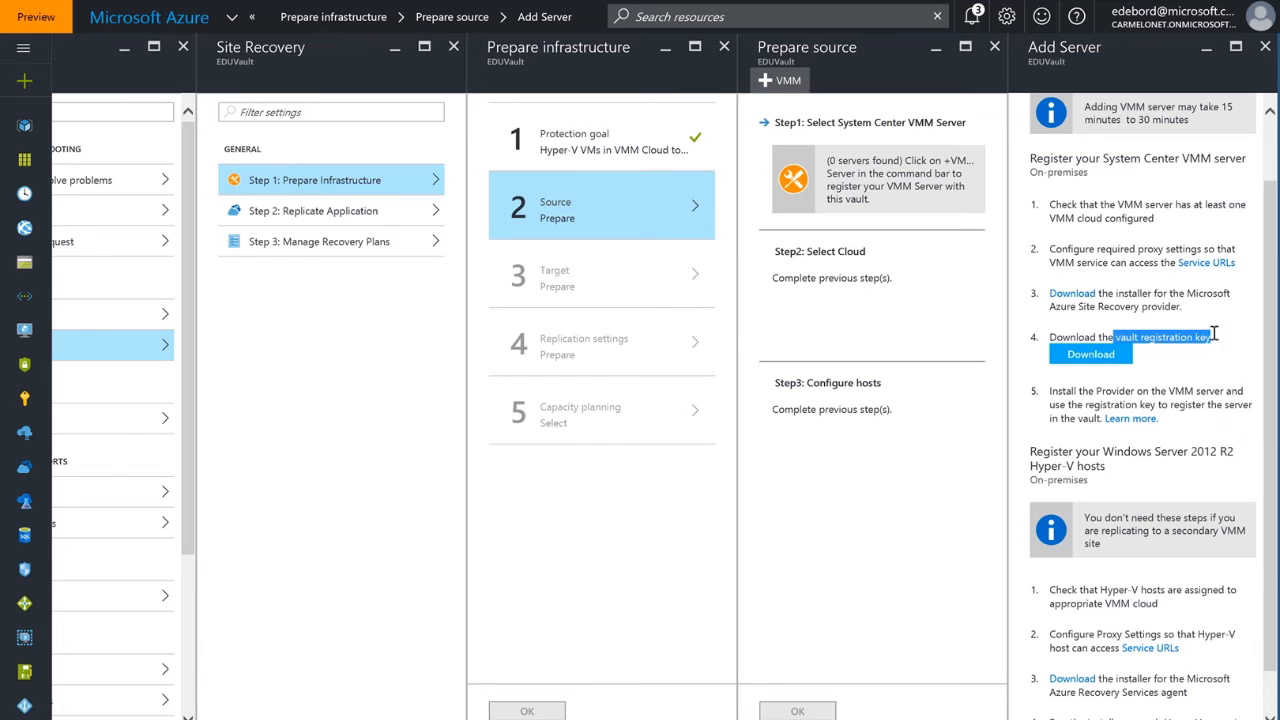
{"action": "left_click_drag", "start_coordinate": [1272, 434], "coordinate": [1267, 477]}
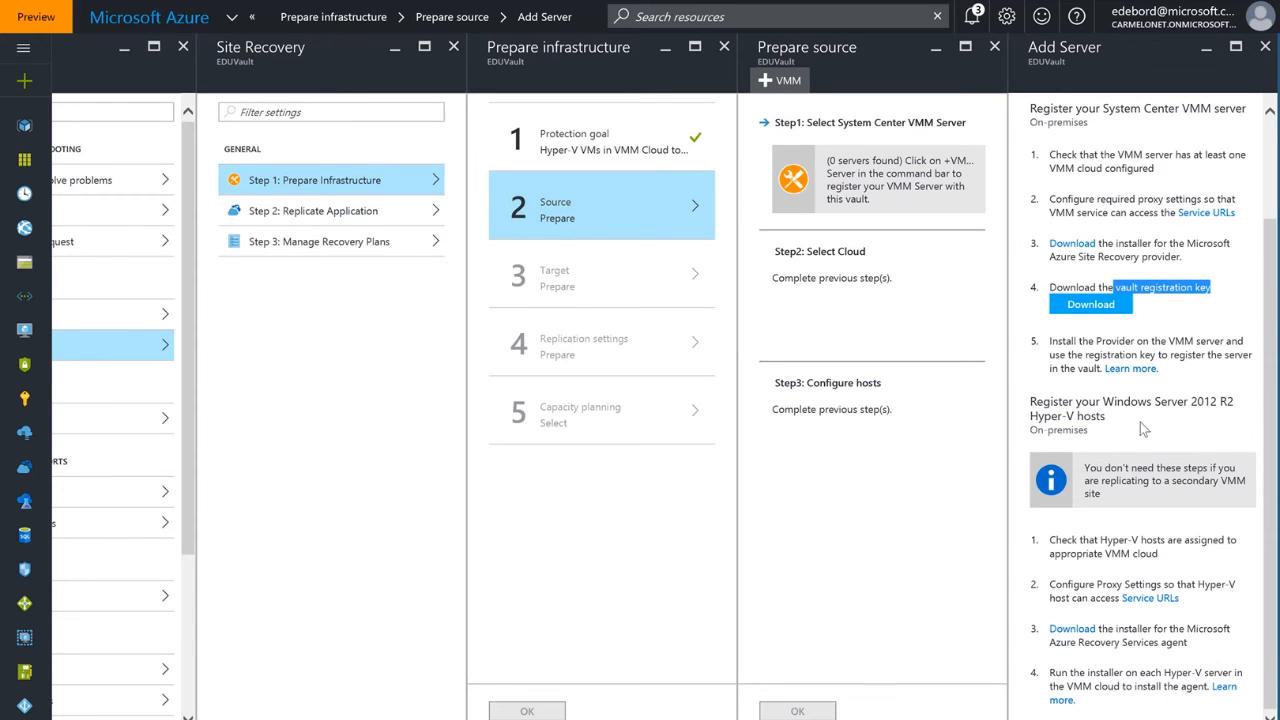
{"action": "left_click_drag", "start_coordinate": [1085, 467], "coordinate": [1202, 504]}
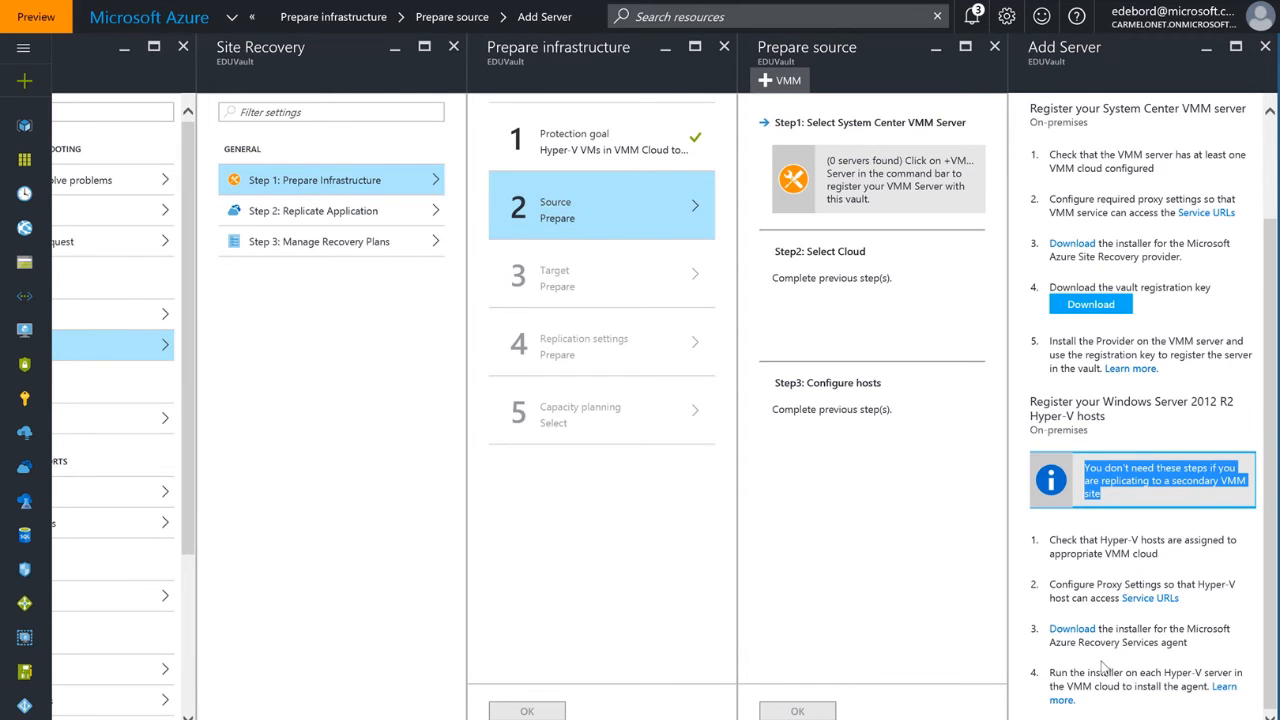
{"action": "left_click", "coordinate": [1185, 430]}
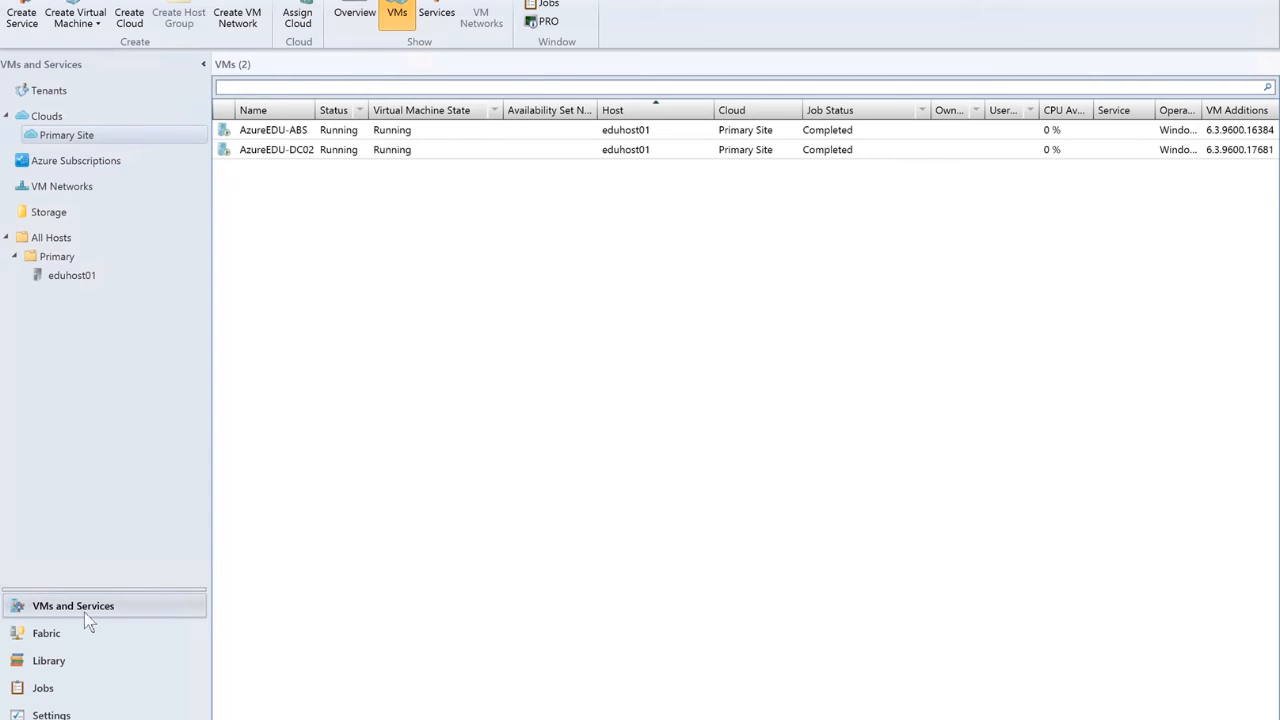
Step: In the Virtual Machine Manager console, check the cloud assignment in the general properties of the AzureEDU-DC02 virtual machine
{"action": "right_click", "coordinate": [56, 139]}
{"action": "left_click", "coordinate": [260, 160]}
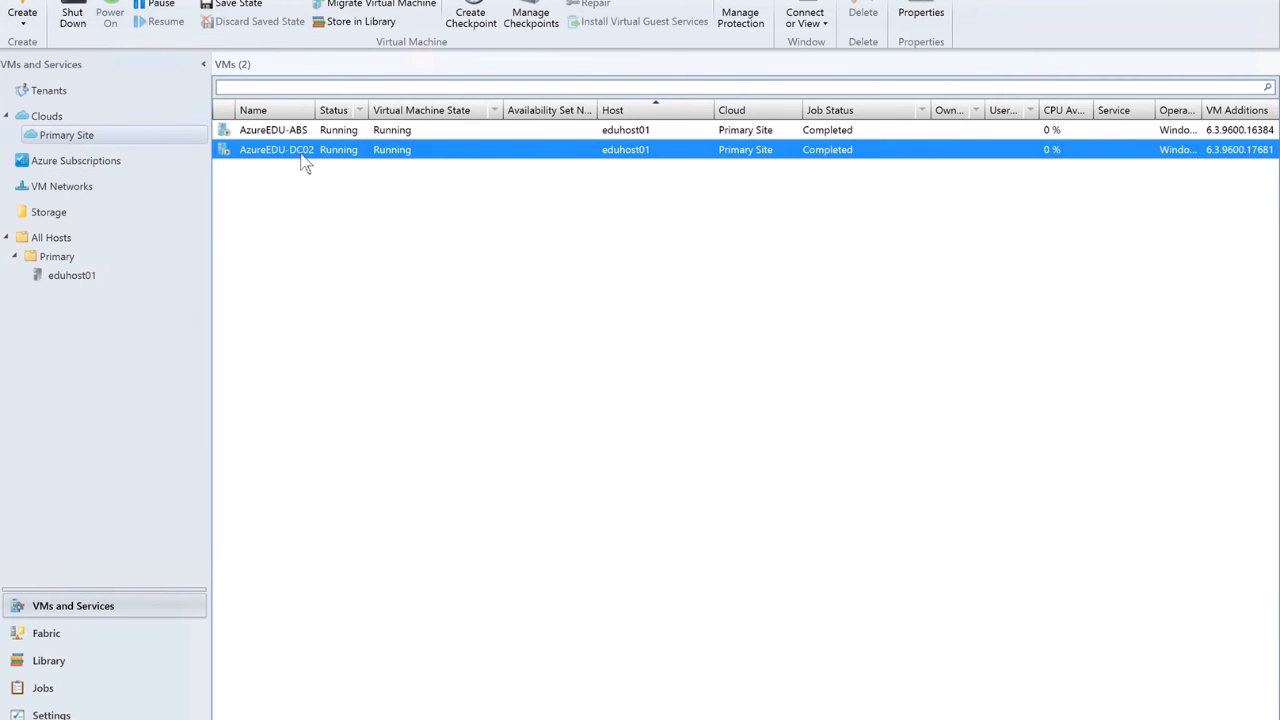
{"action": "right_click", "coordinate": [305, 162]}
{"action": "left_click", "coordinate": [170, 565]}
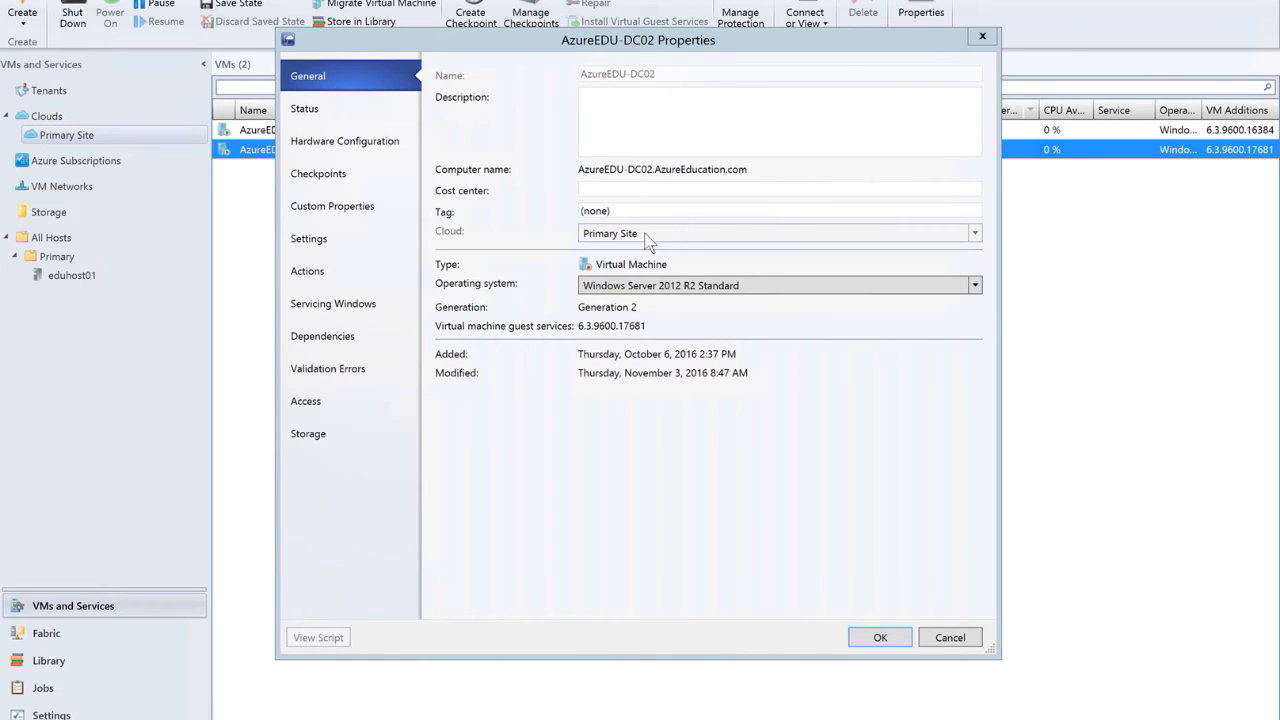
{"action": "left_click", "coordinate": [983, 38]}
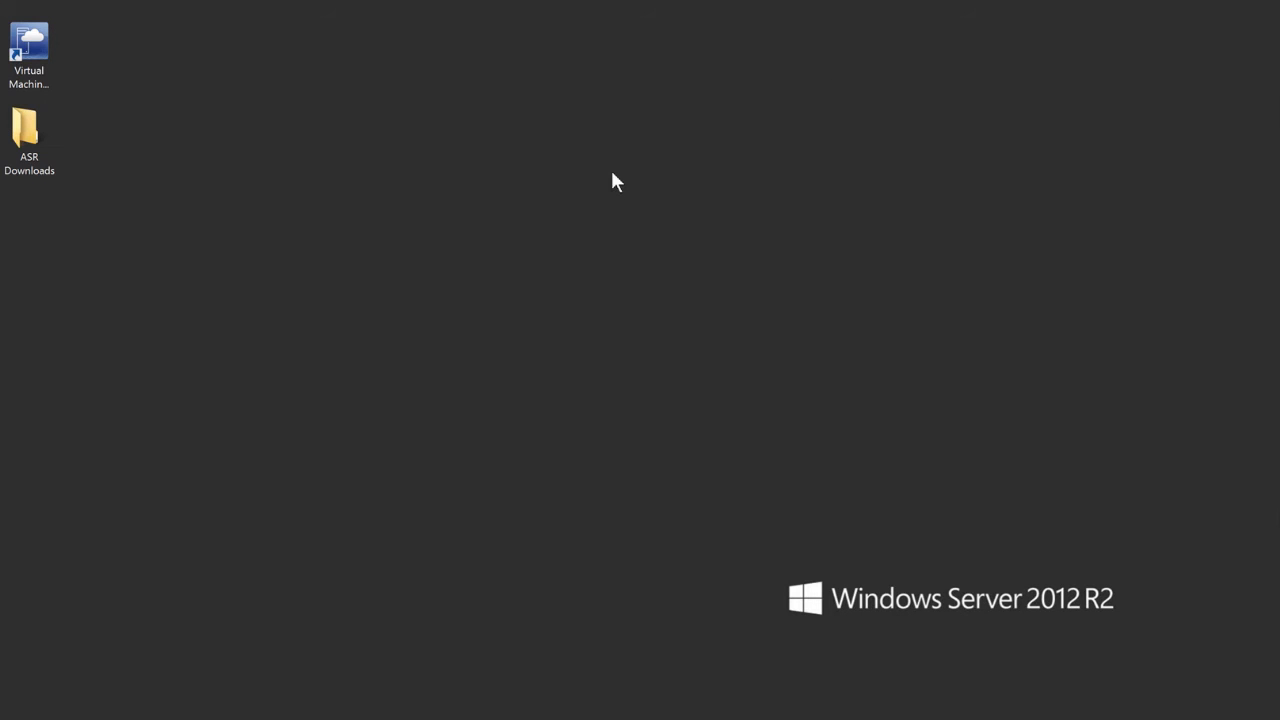
Step: Run AzureSiteRecoveryProvider.exe from the ASR Downloads folder, allow stopping the SCVMM service, and install with Microsoft Update on and the default location
{"action": "left_click", "coordinate": [33, 166]}
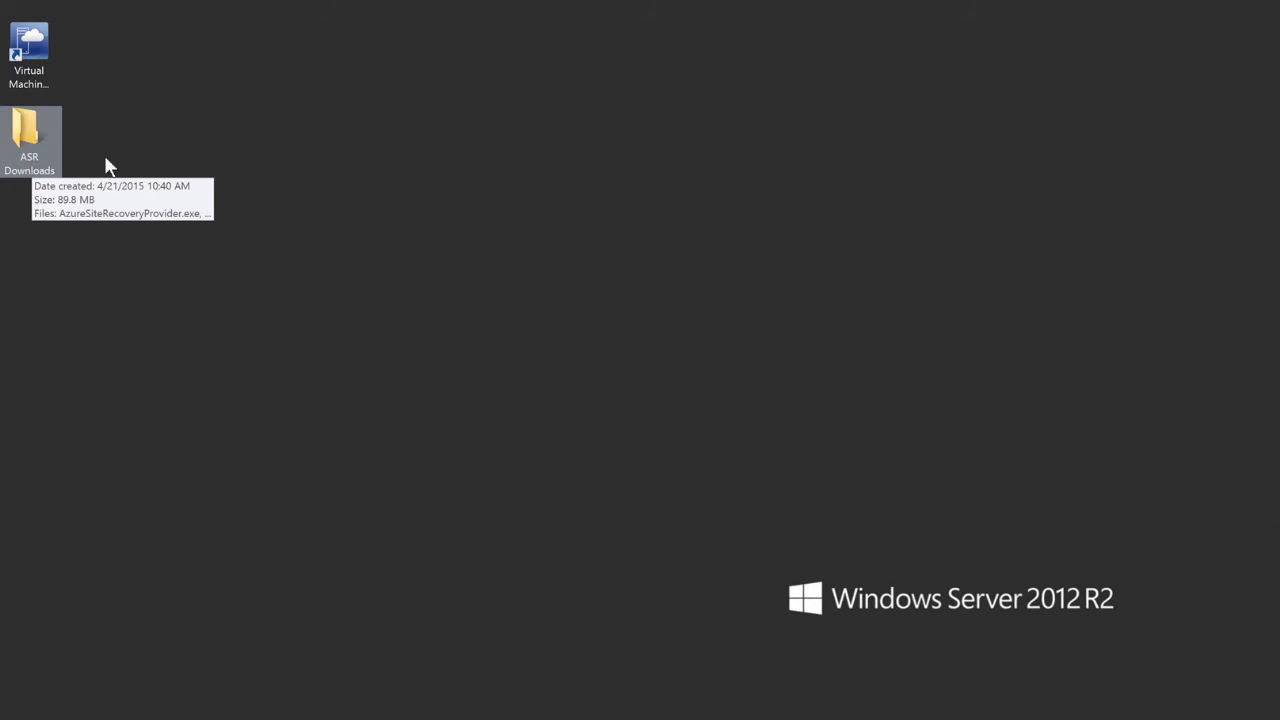
{"action": "double_click", "coordinate": [33, 162]}
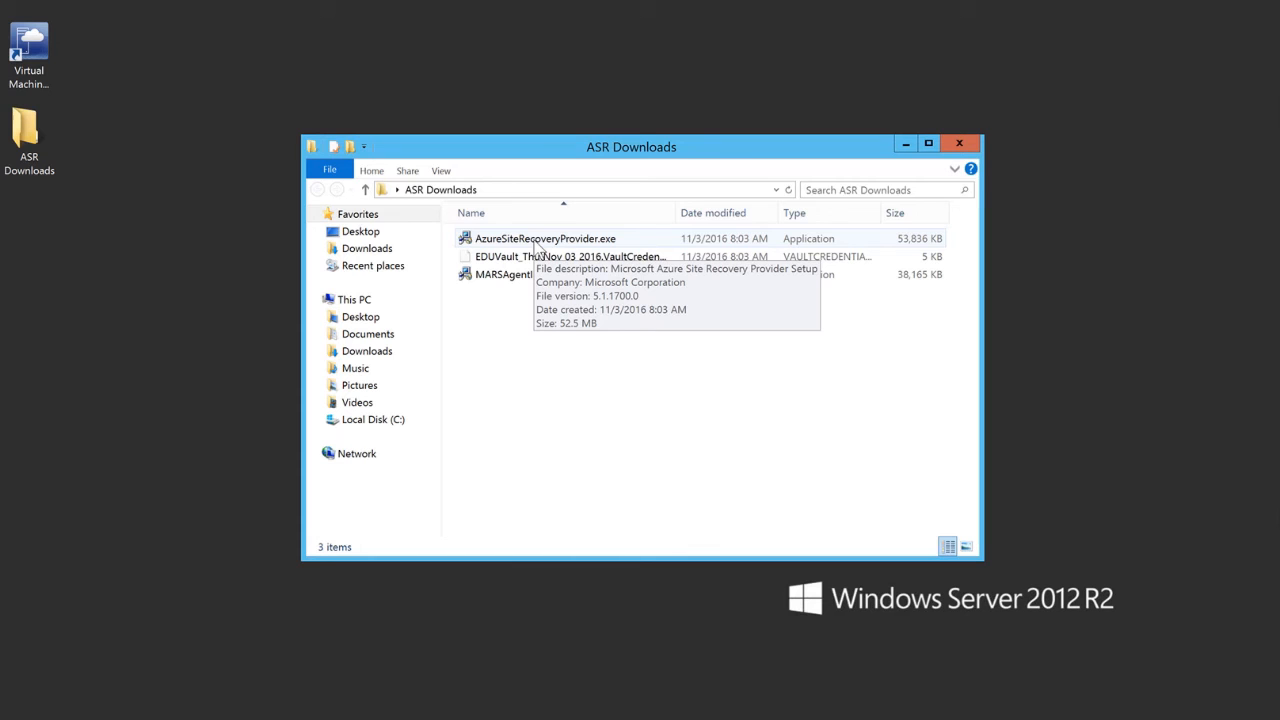
{"action": "left_click", "coordinate": [541, 240]}
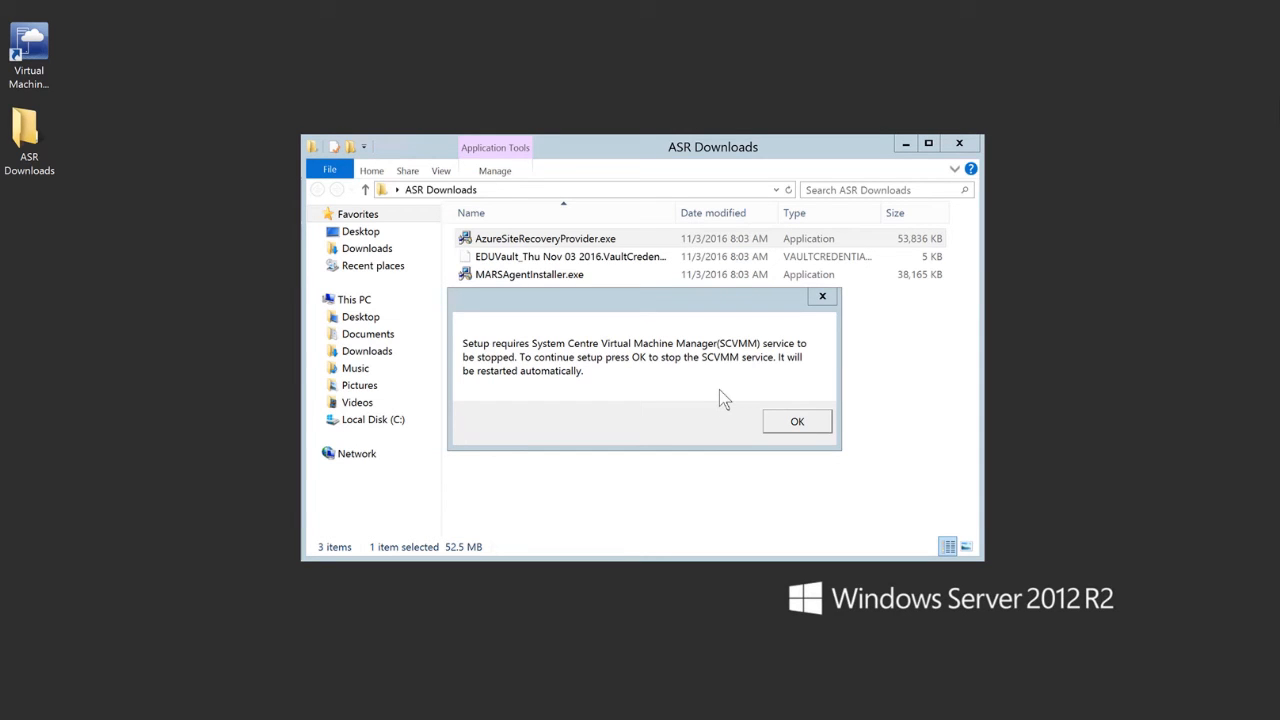
{"action": "left_click", "coordinate": [797, 422]}
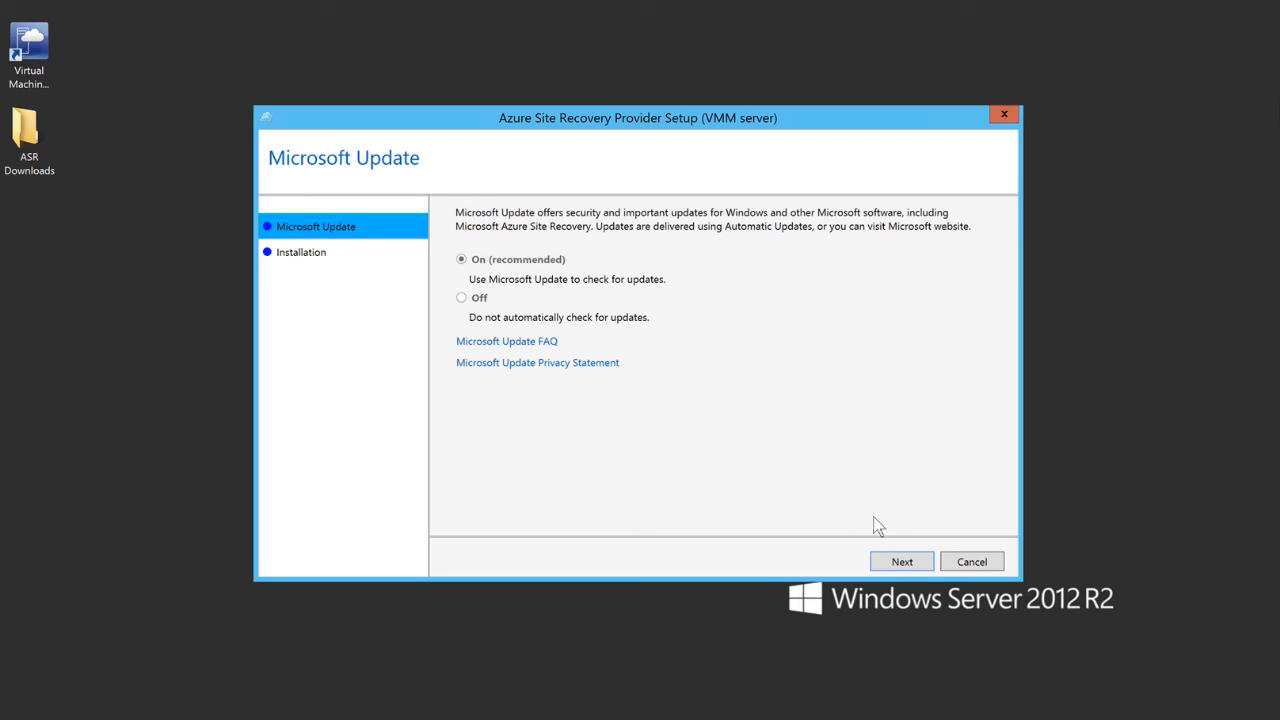
{"action": "left_click", "coordinate": [889, 566]}
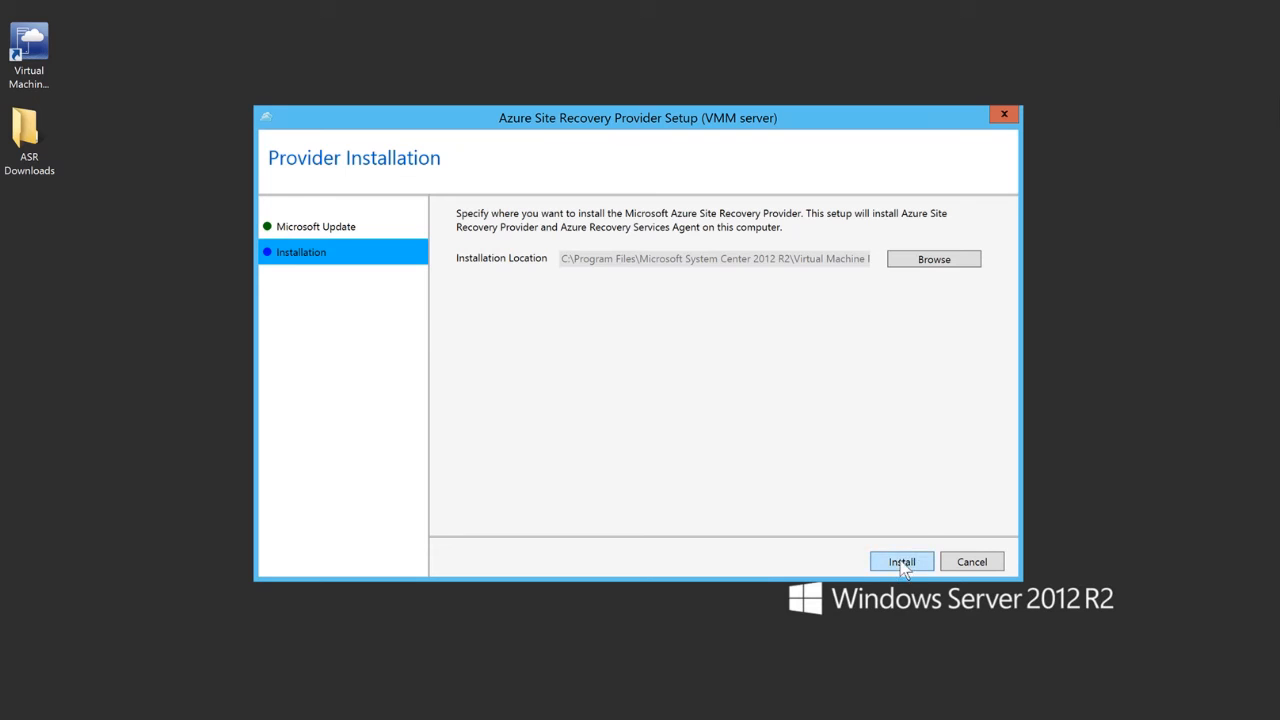
{"action": "left_click", "coordinate": [902, 563]}
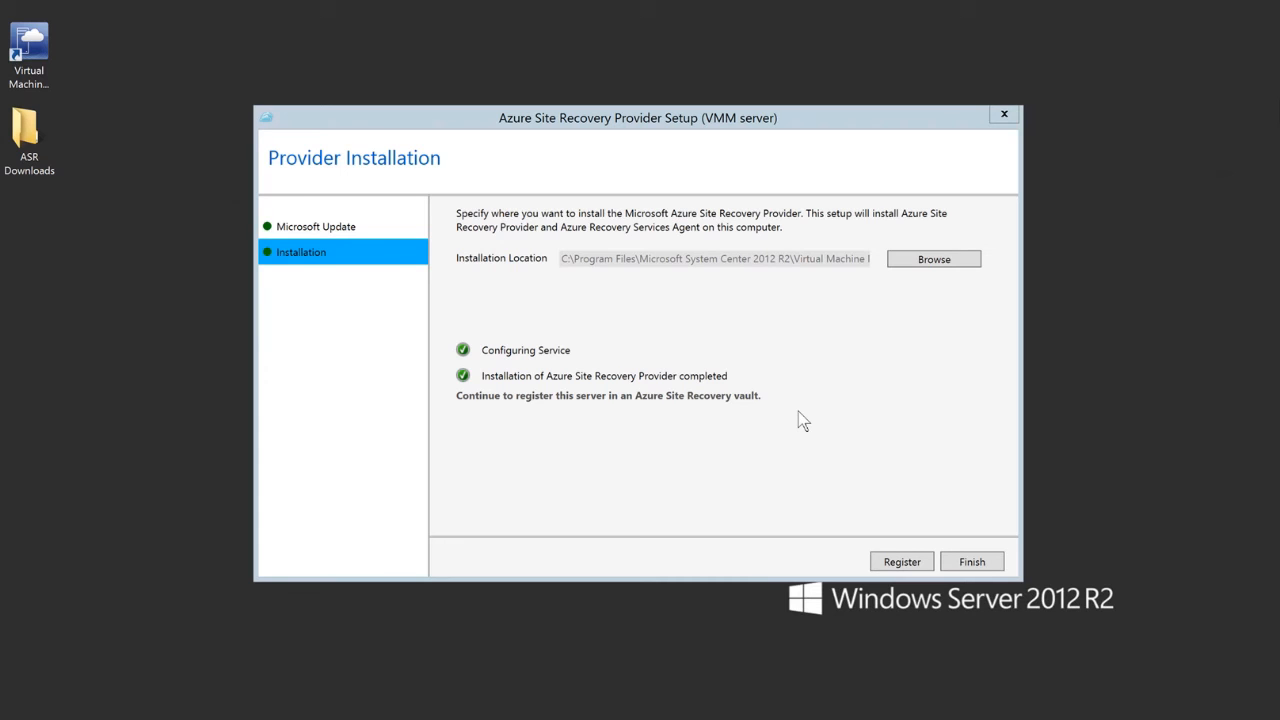
Step: Start registering the server and load the key file EDUVault_Thu Nov 03 2016.VaultCredentials from ASR Downloads, keeping the suggested friendly name
{"action": "left_click", "coordinate": [905, 562]}
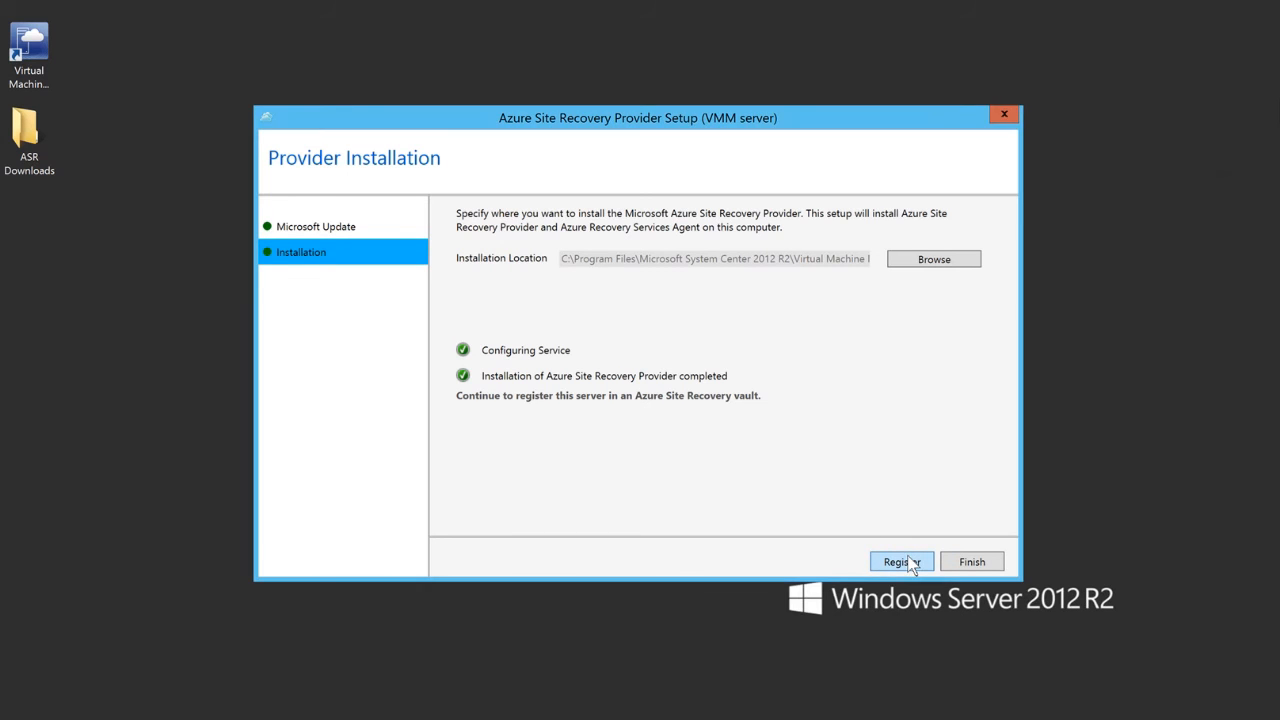
{"action": "left_click", "coordinate": [905, 562]}
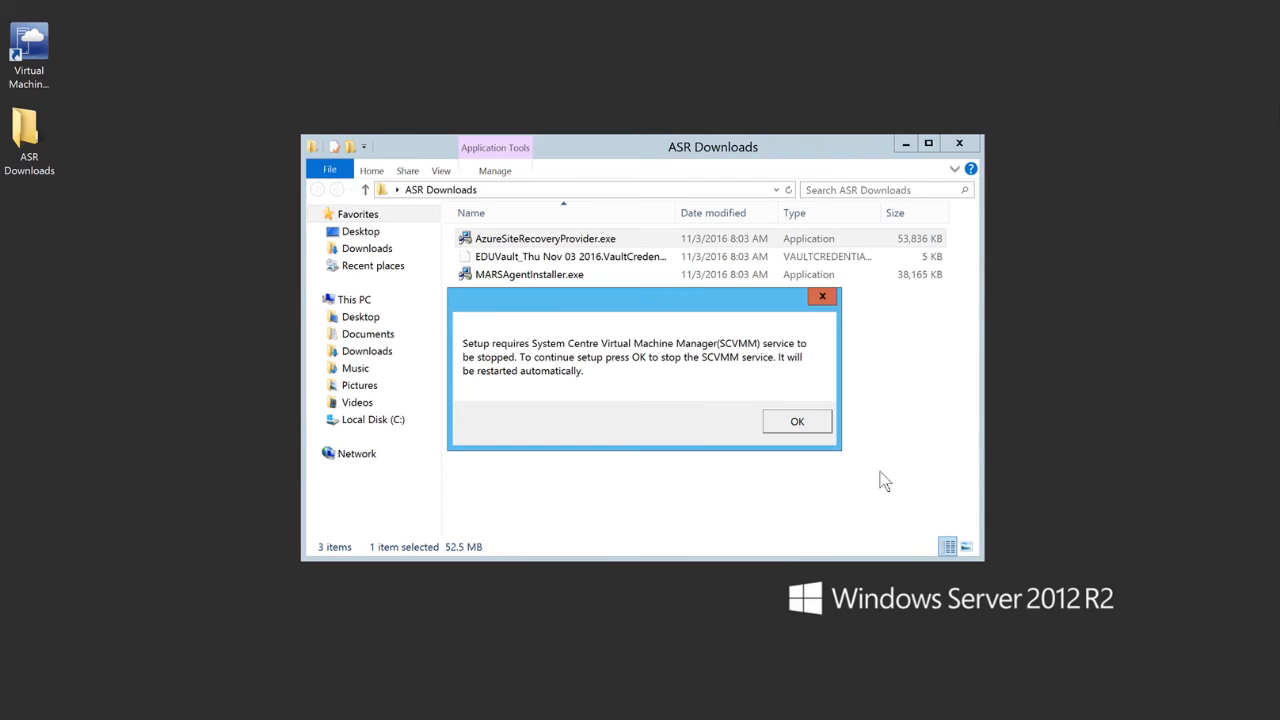
{"action": "left_click", "coordinate": [797, 421]}
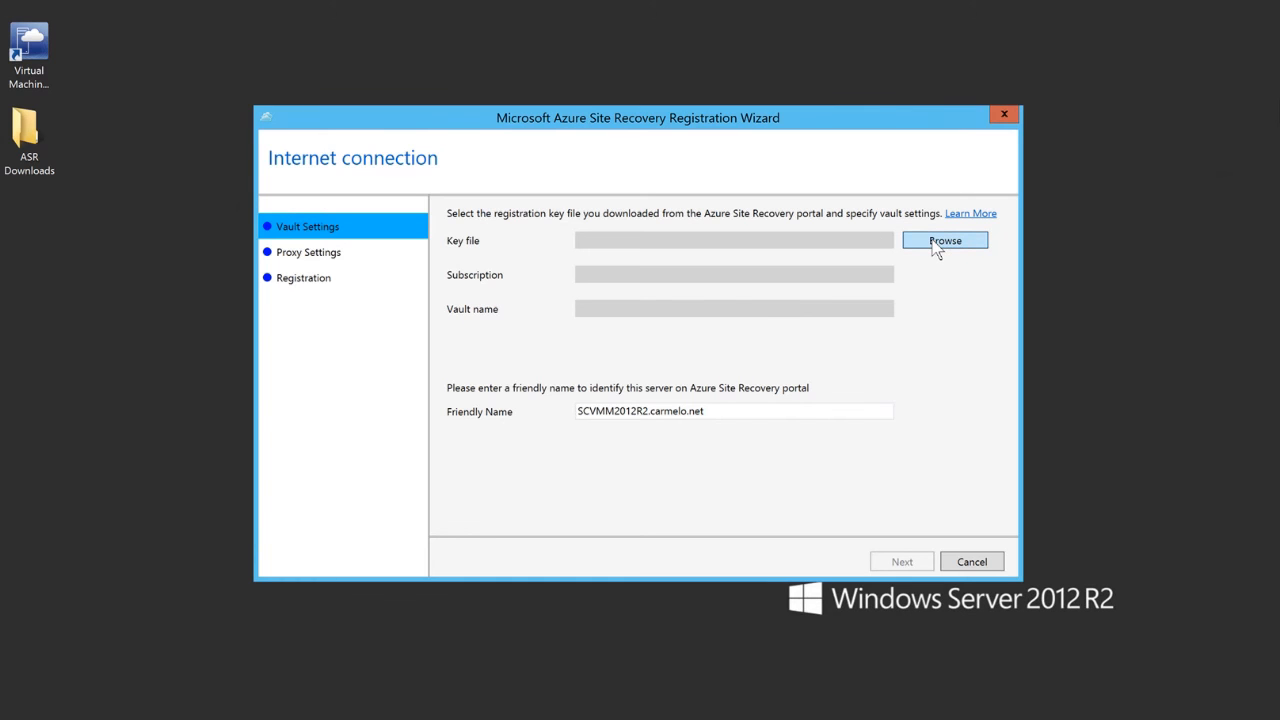
{"action": "left_click", "coordinate": [936, 246]}
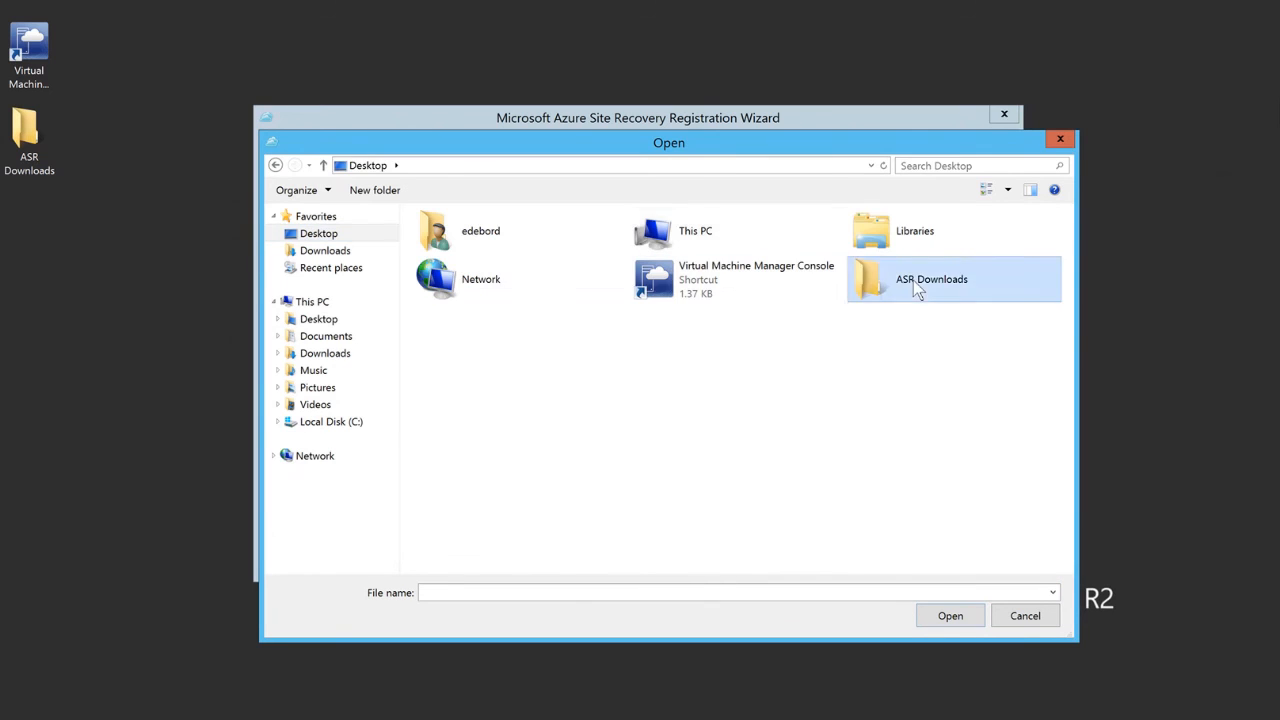
{"action": "double_click", "coordinate": [913, 282]}
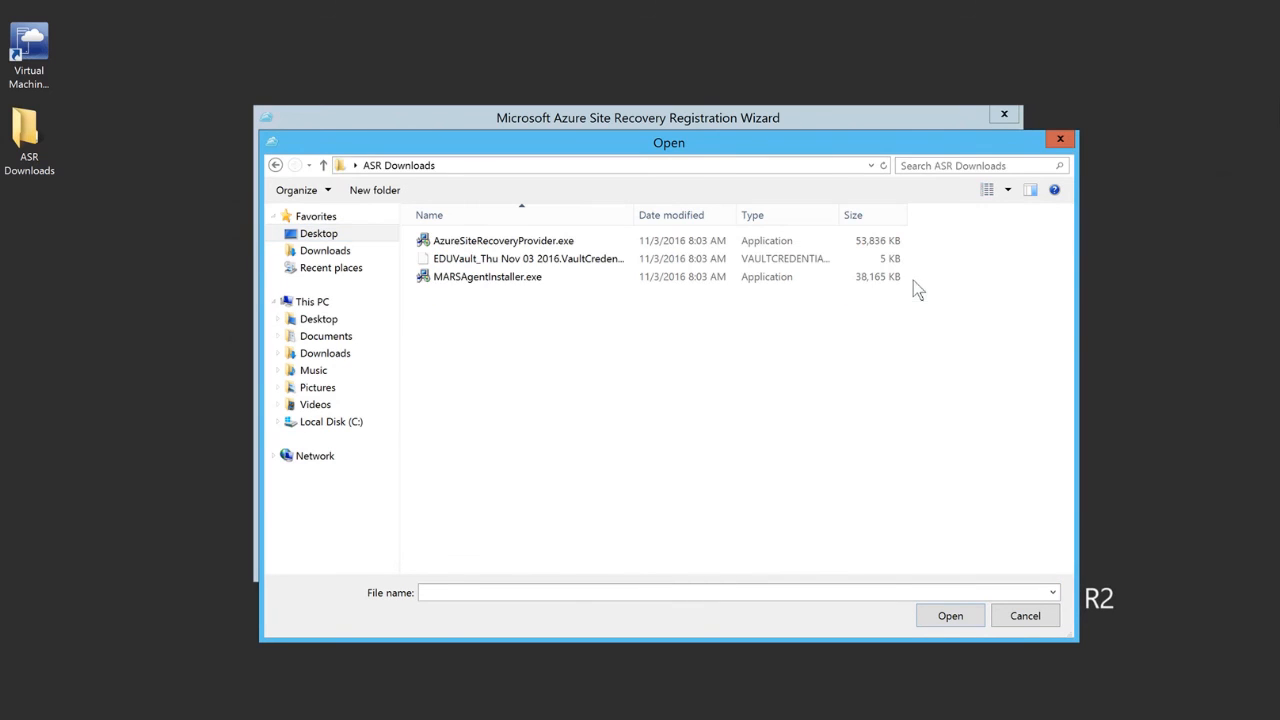
{"action": "double_click", "coordinate": [521, 261]}
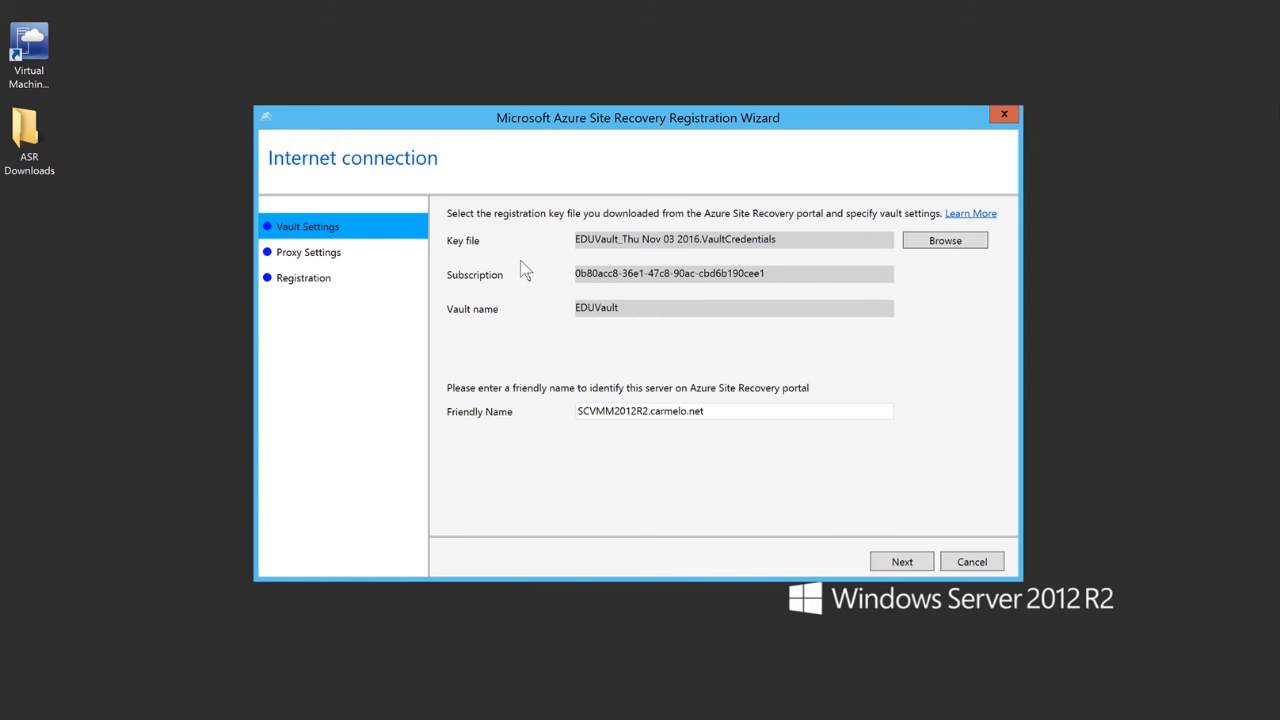
{"action": "left_click", "coordinate": [900, 562]}
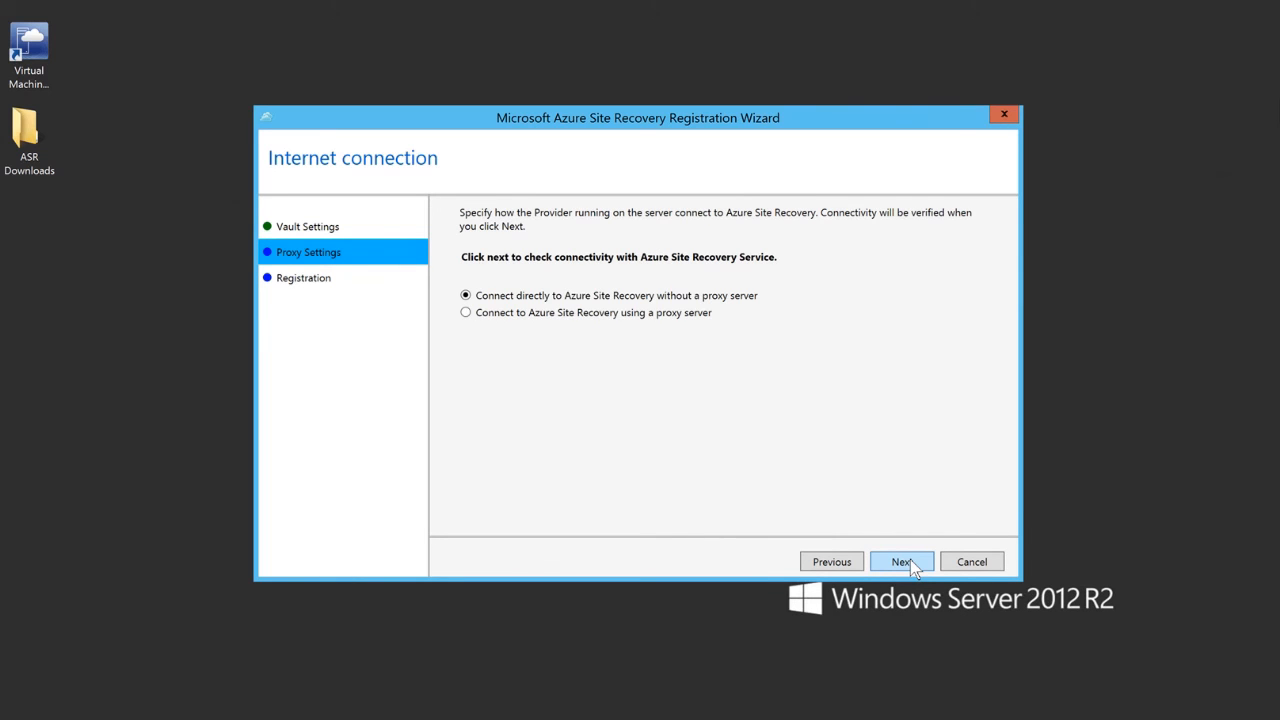
Step: Register the server with a direct connection without a proxy, the default certificate location and cloud metadata synchronization enabled
{"action": "left_click", "coordinate": [911, 562]}
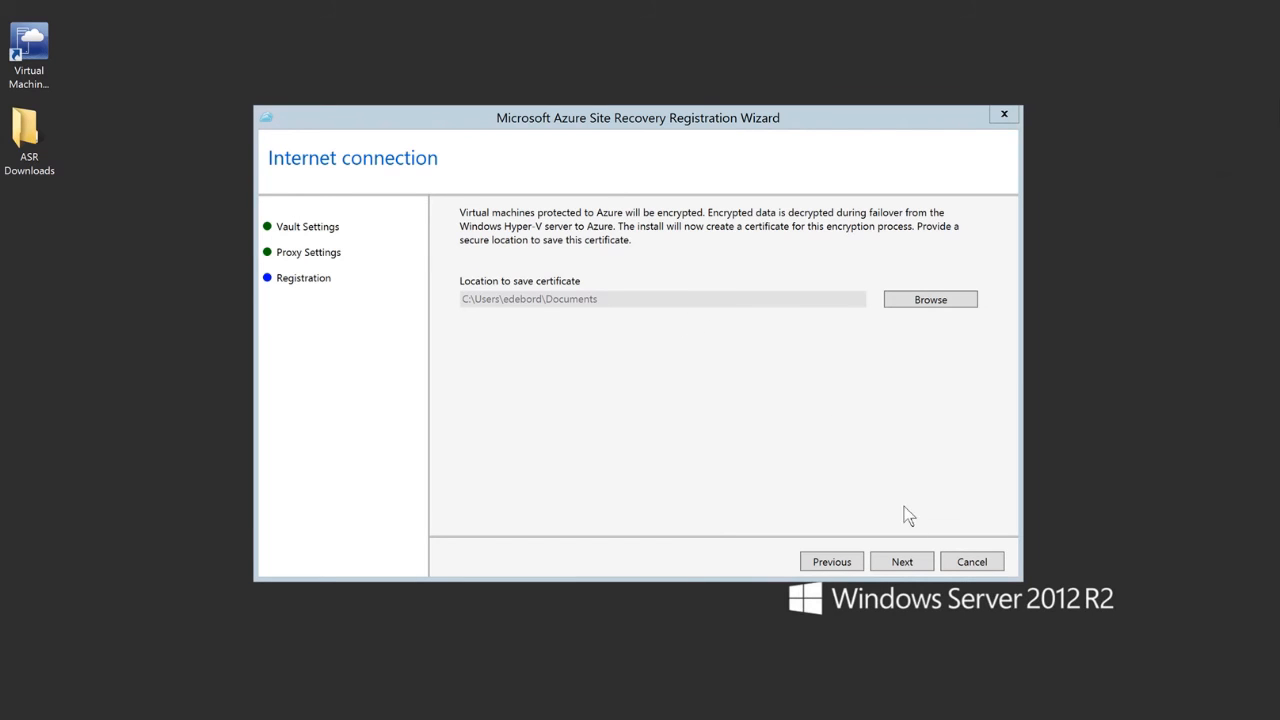
{"action": "left_click", "coordinate": [890, 566]}
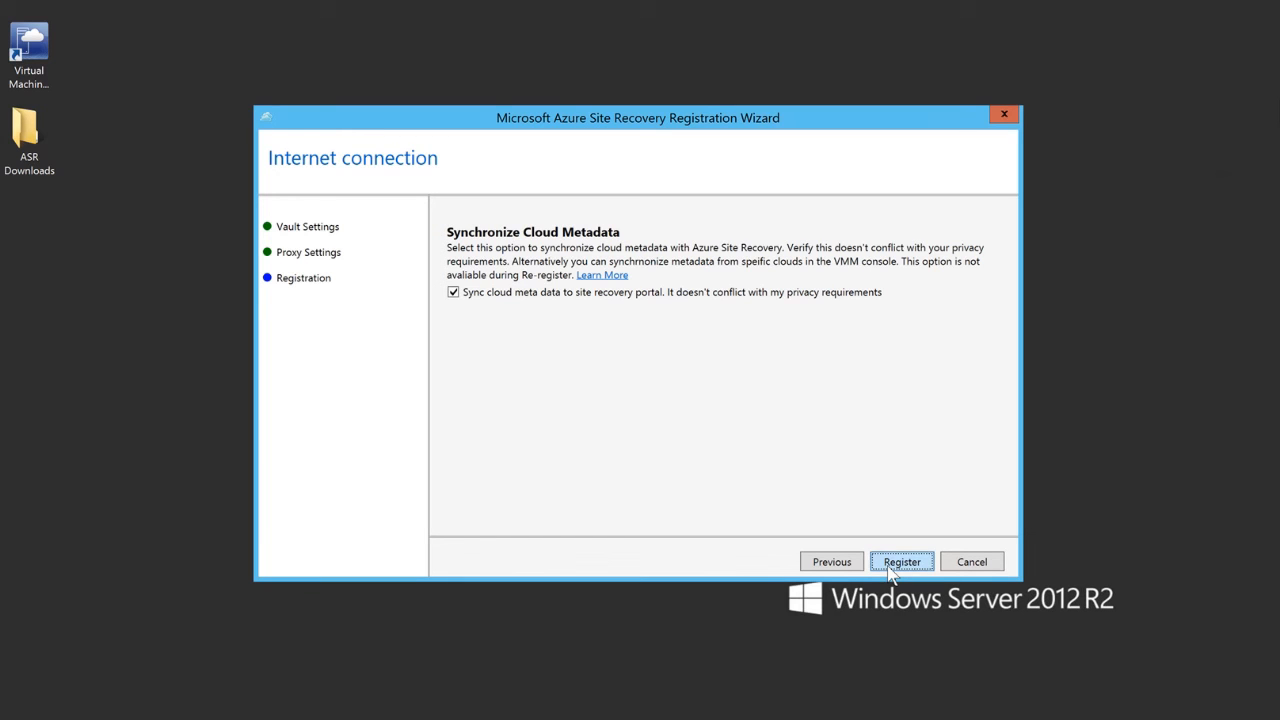
{"action": "left_click", "coordinate": [889, 566]}
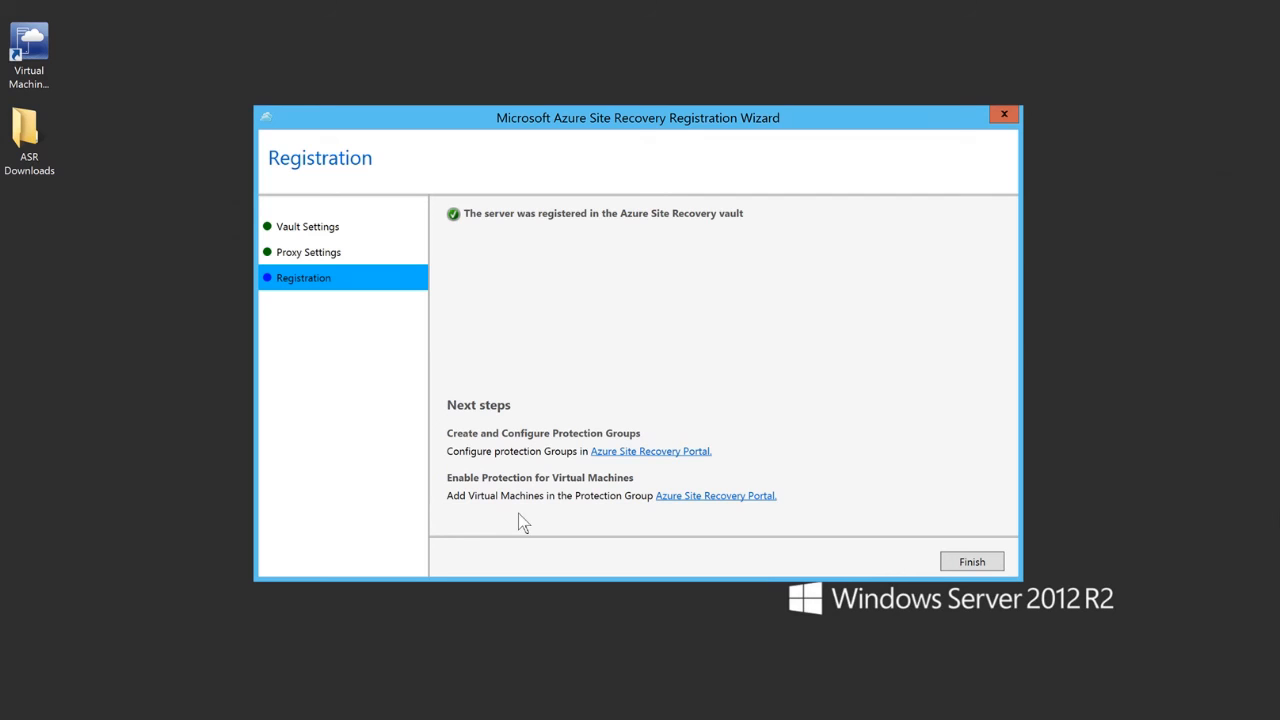
Step: Finish the registration wizard and run MARSAgentInstaller from the ASR Downloads folder in the 192.168.0.201 remote desktop session
{"action": "left_click", "coordinate": [968, 563]}
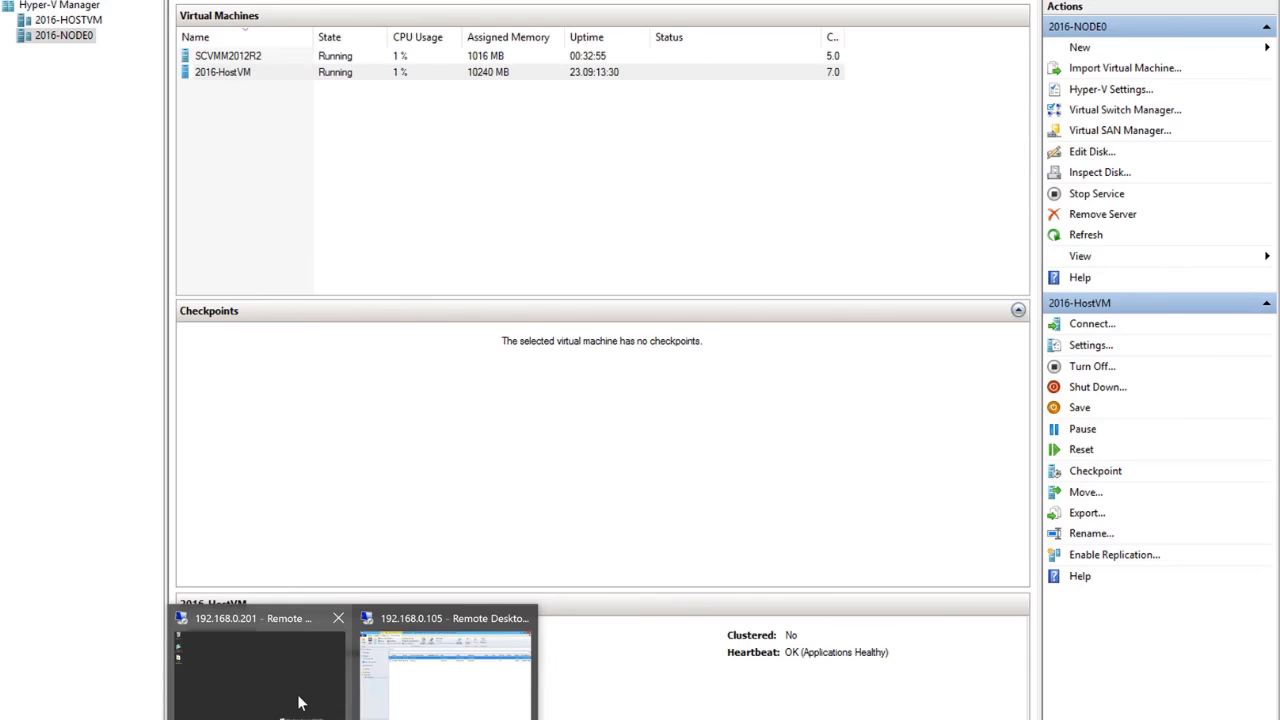
{"action": "left_click", "coordinate": [300, 702]}
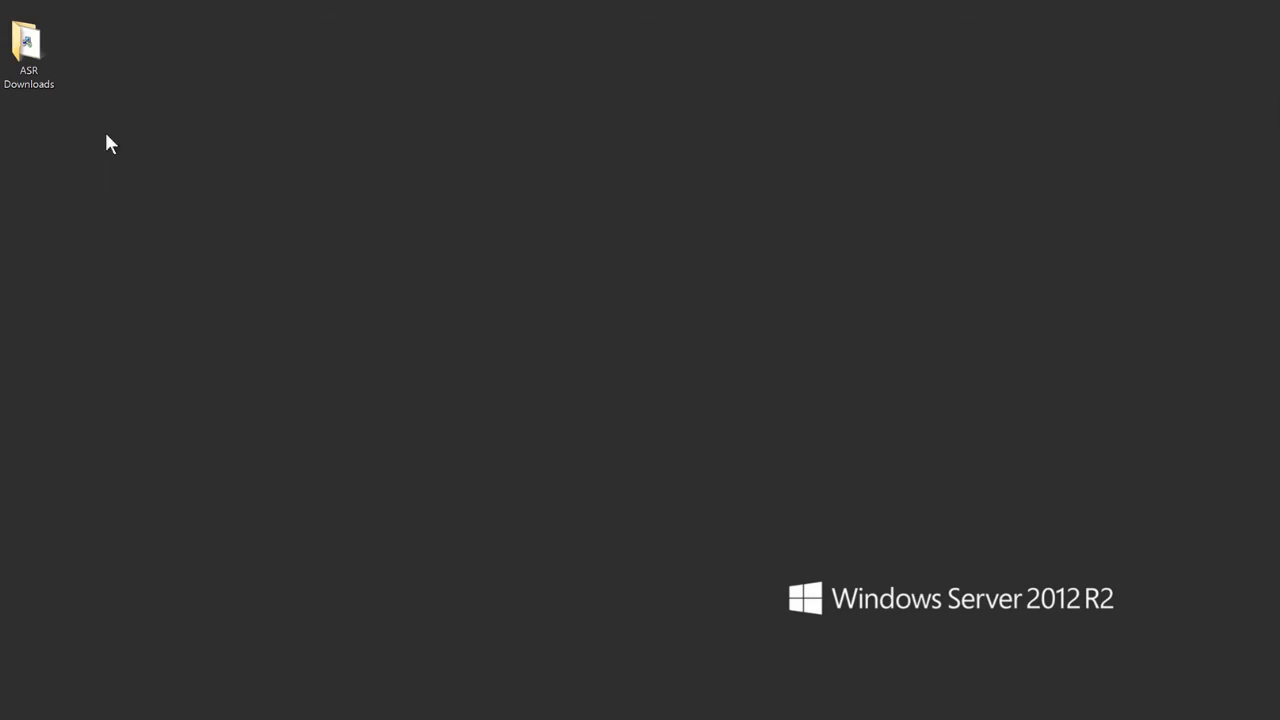
{"action": "double_click", "coordinate": [31, 88]}
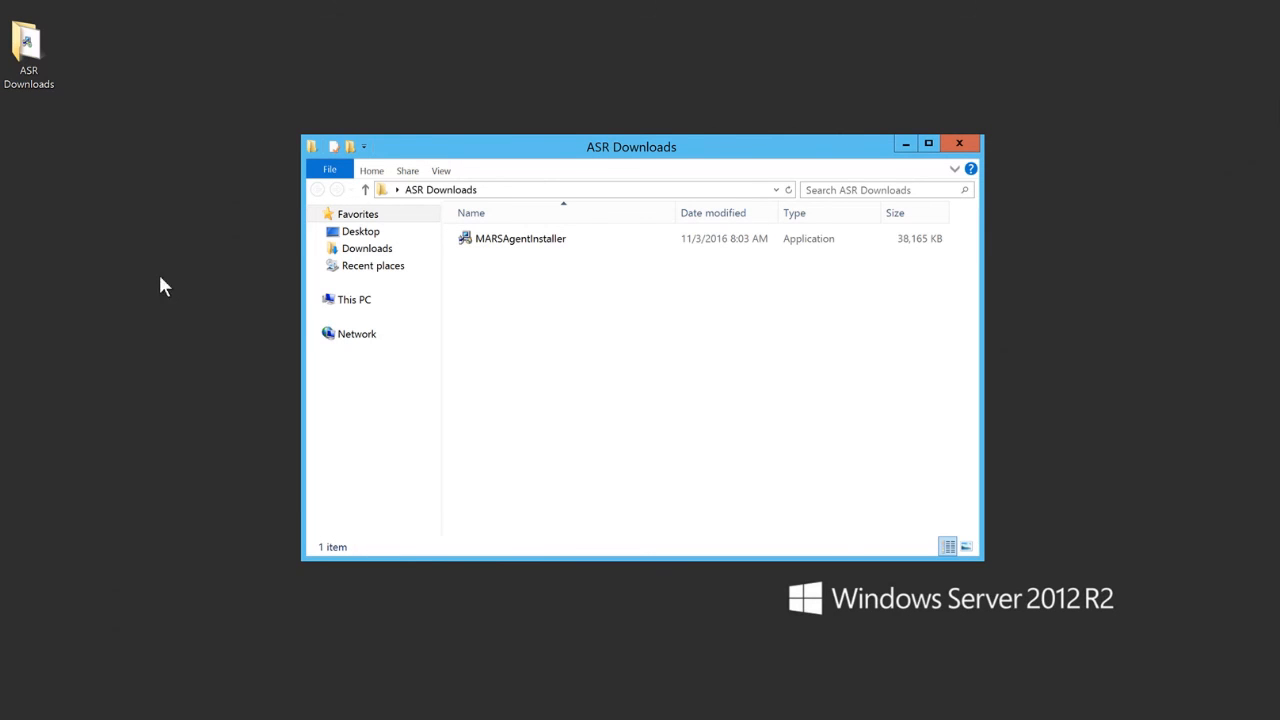
{"action": "left_click", "coordinate": [514, 244]}
{"action": "double_click", "coordinate": [514, 244]}
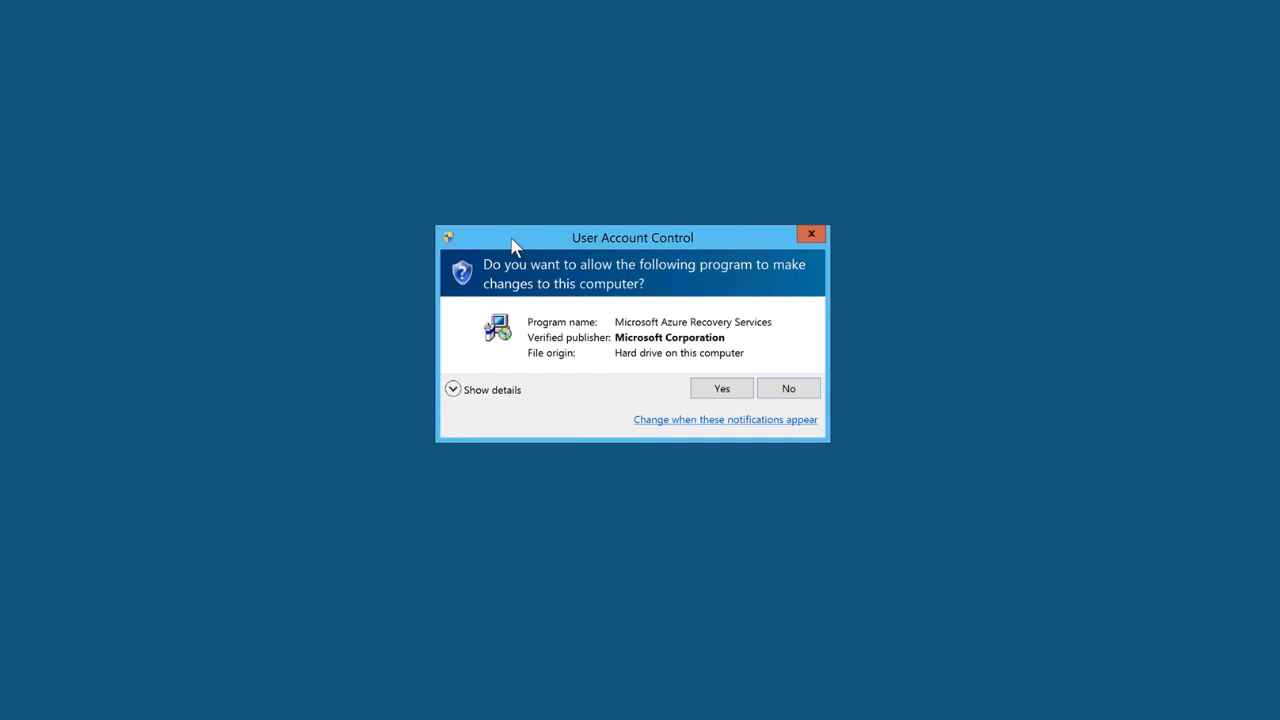
{"action": "left_click", "coordinate": [722, 389]}
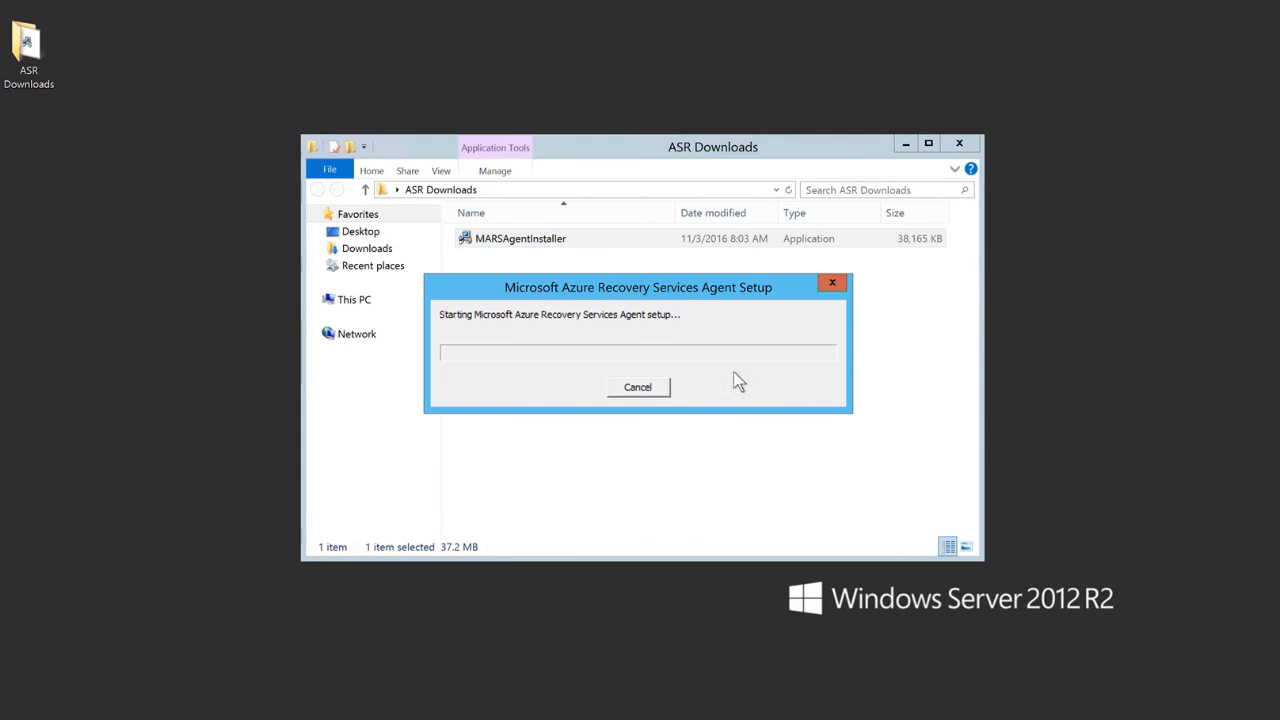
{"action": "left_click", "coordinate": [959, 143]}
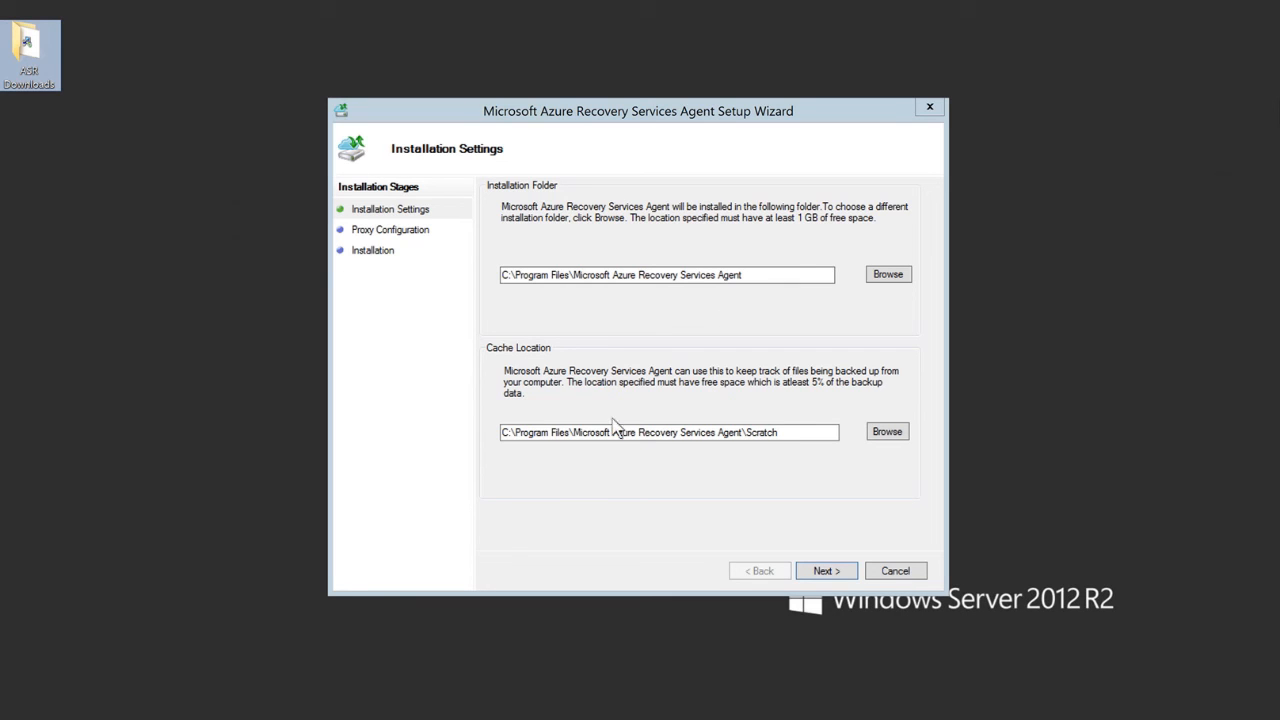
Step: Install the Microsoft Azure Recovery Services Agent with the default installation folder, cache location and proxy settings, closing the wizard without proceeding to registration
{"action": "left_click", "coordinate": [541, 433]}
{"action": "left_click", "coordinate": [824, 572]}
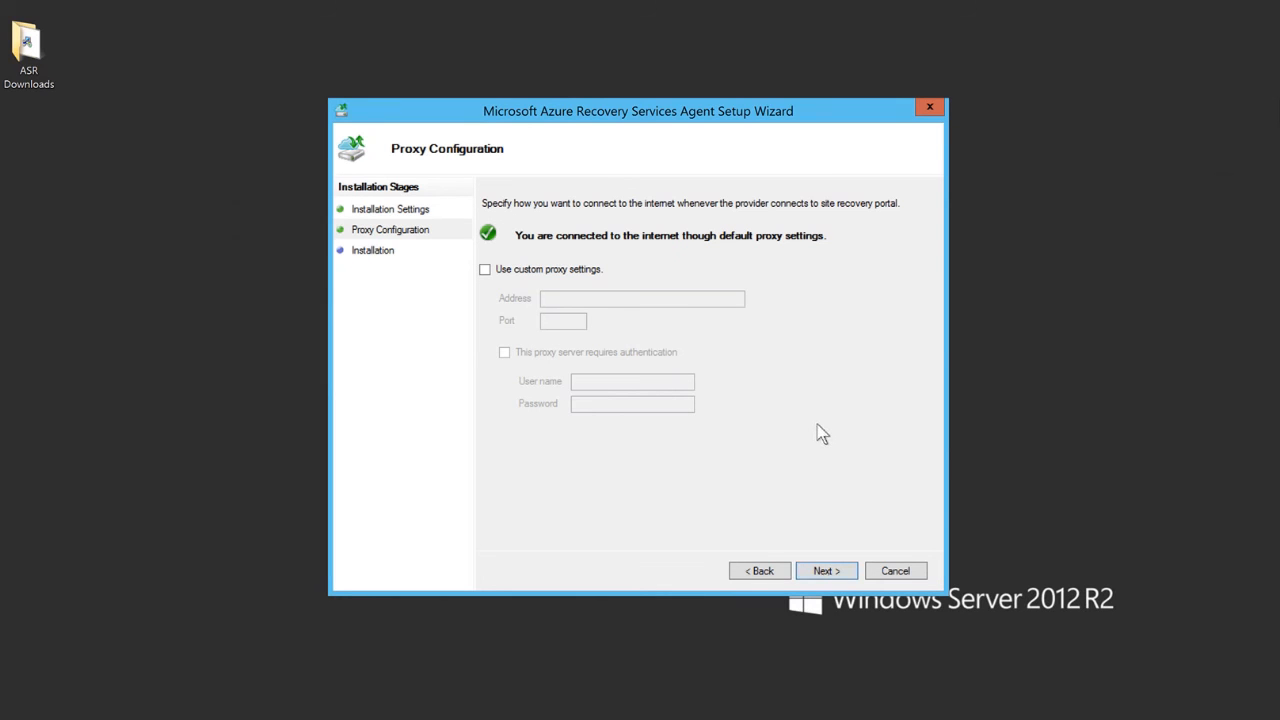
{"action": "left_click", "coordinate": [826, 572]}
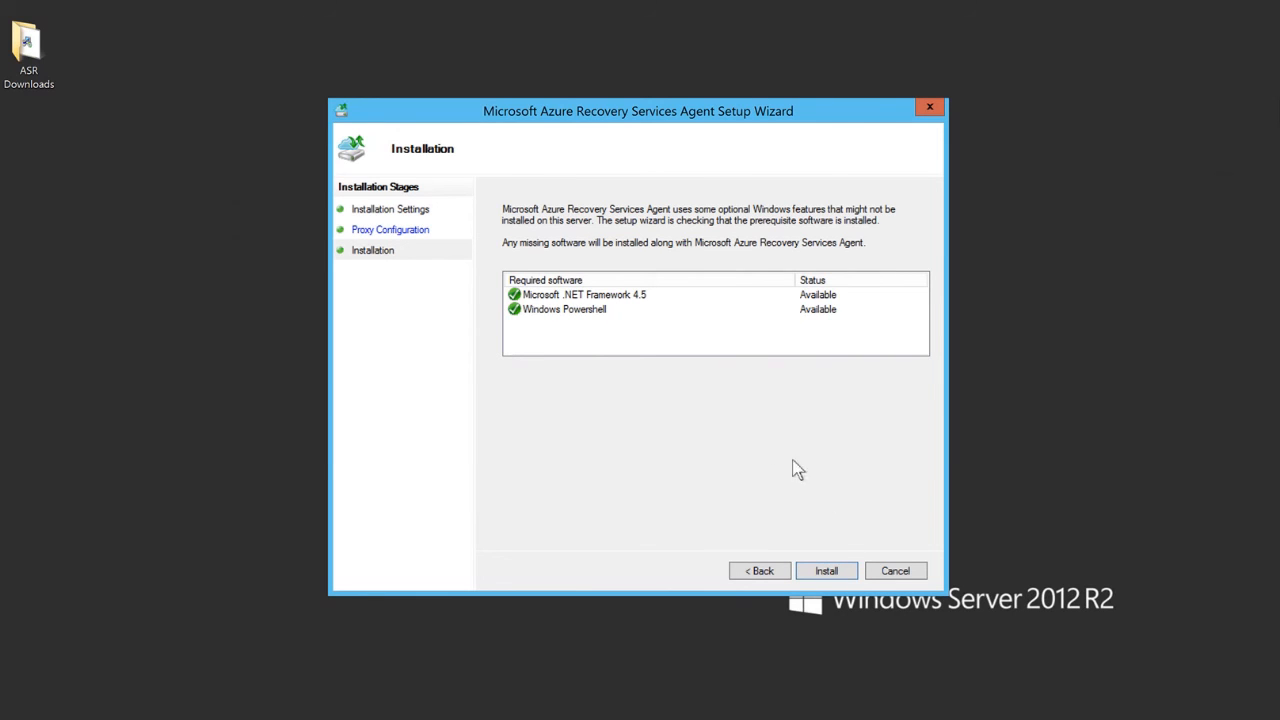
{"action": "left_click", "coordinate": [830, 571]}
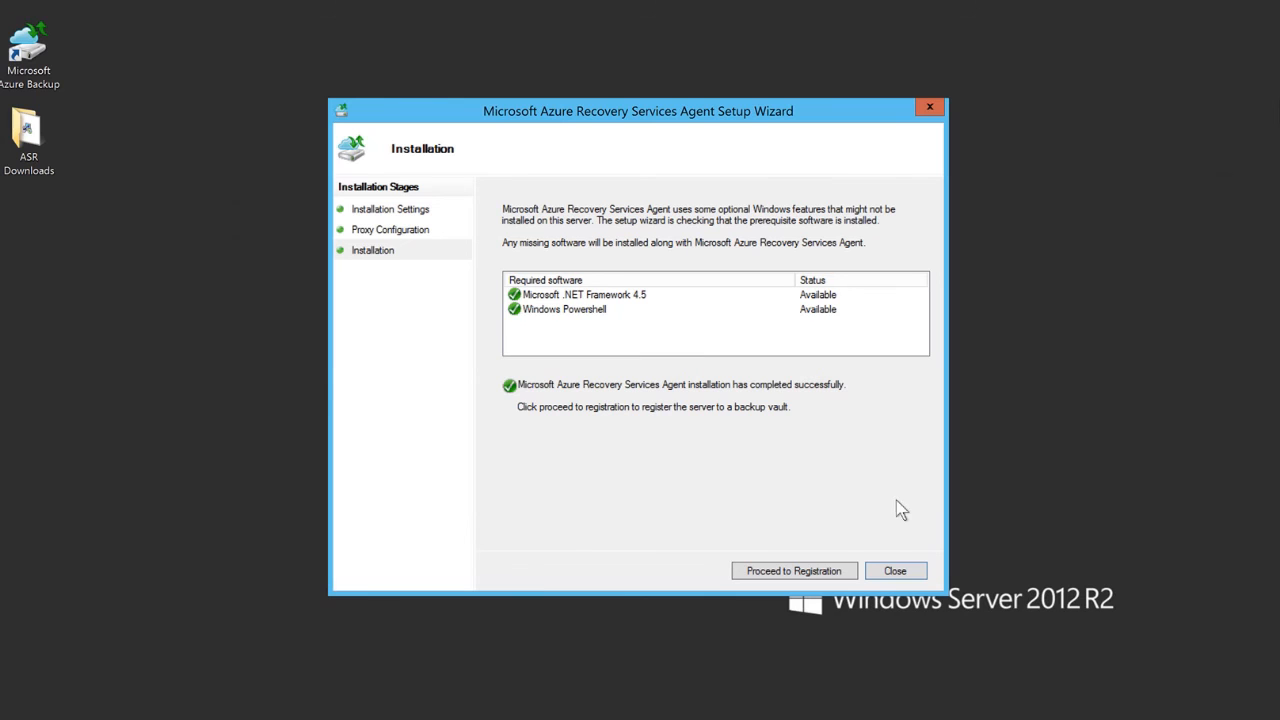
{"action": "left_click", "coordinate": [896, 574]}
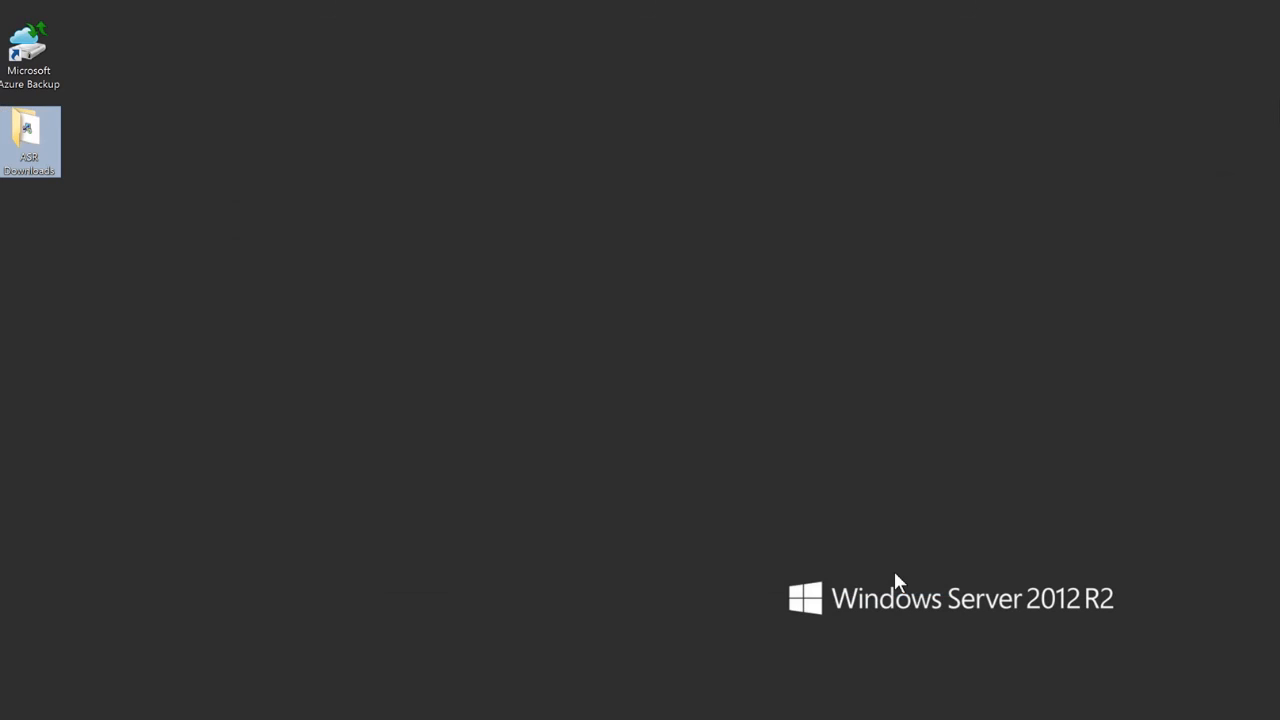
Step: Open Microsoft Azure Backup and examine the bandwidth throttling options in its properties, enabling throttling to inspect them and discarding the change
{"action": "left_click", "coordinate": [245, 198]}
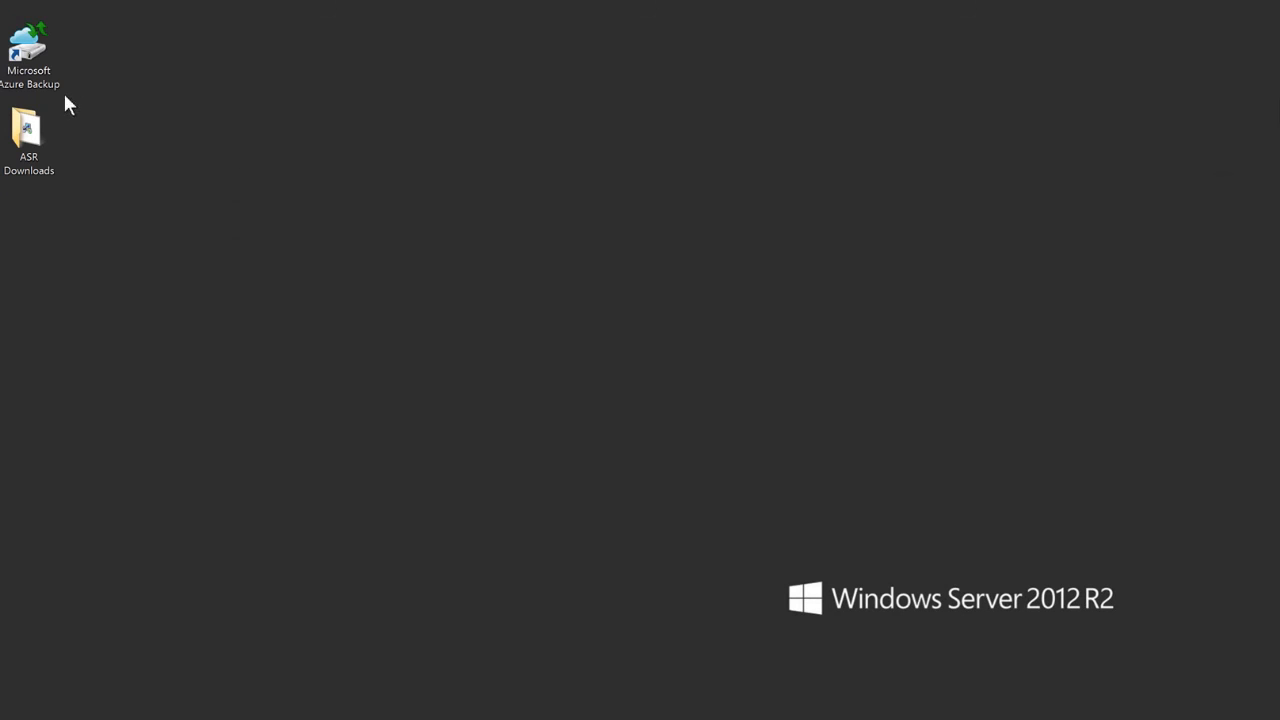
{"action": "double_click", "coordinate": [35, 84]}
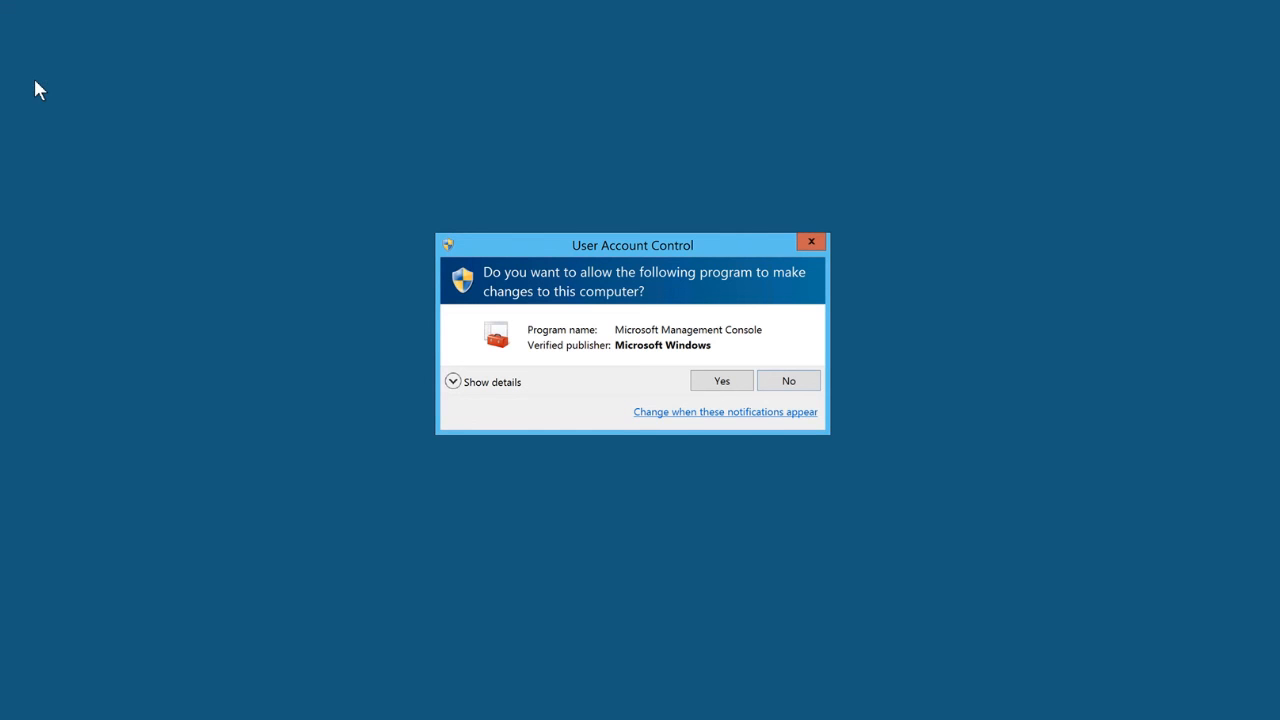
{"action": "left_click", "coordinate": [724, 386]}
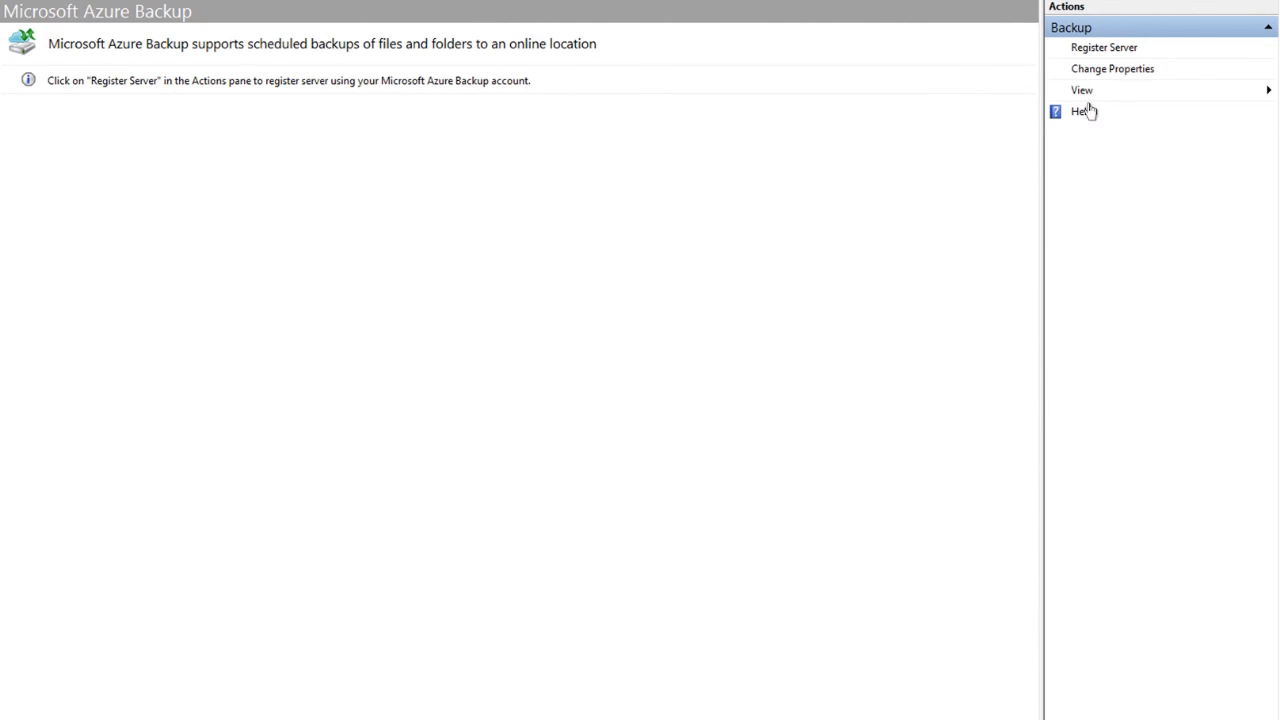
{"action": "left_click", "coordinate": [1128, 70]}
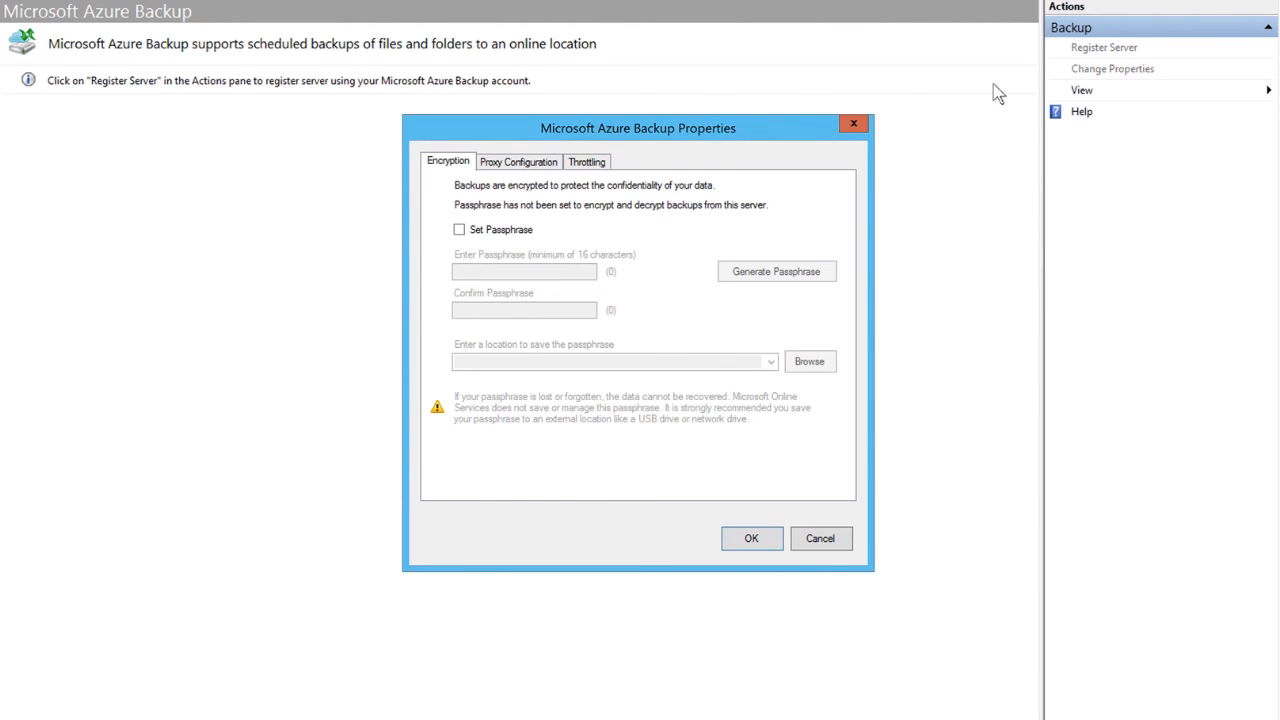
{"action": "left_click", "coordinate": [594, 164]}
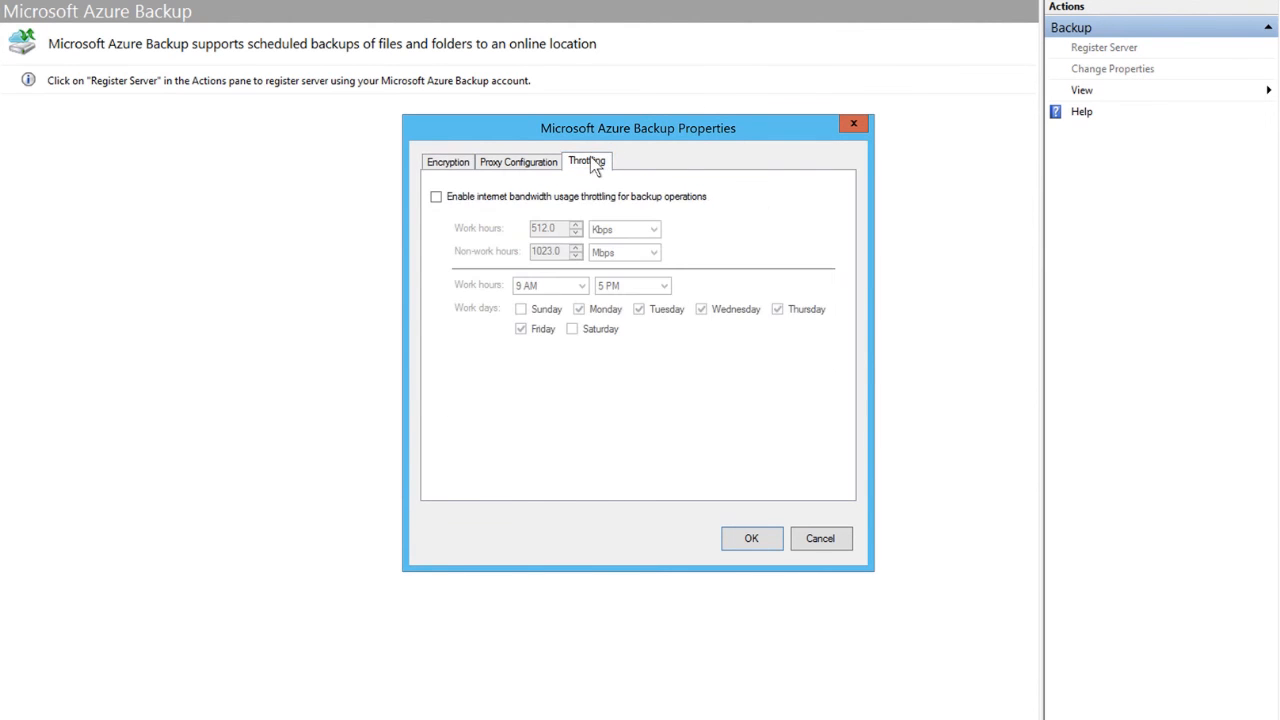
{"action": "left_click", "coordinate": [507, 198]}
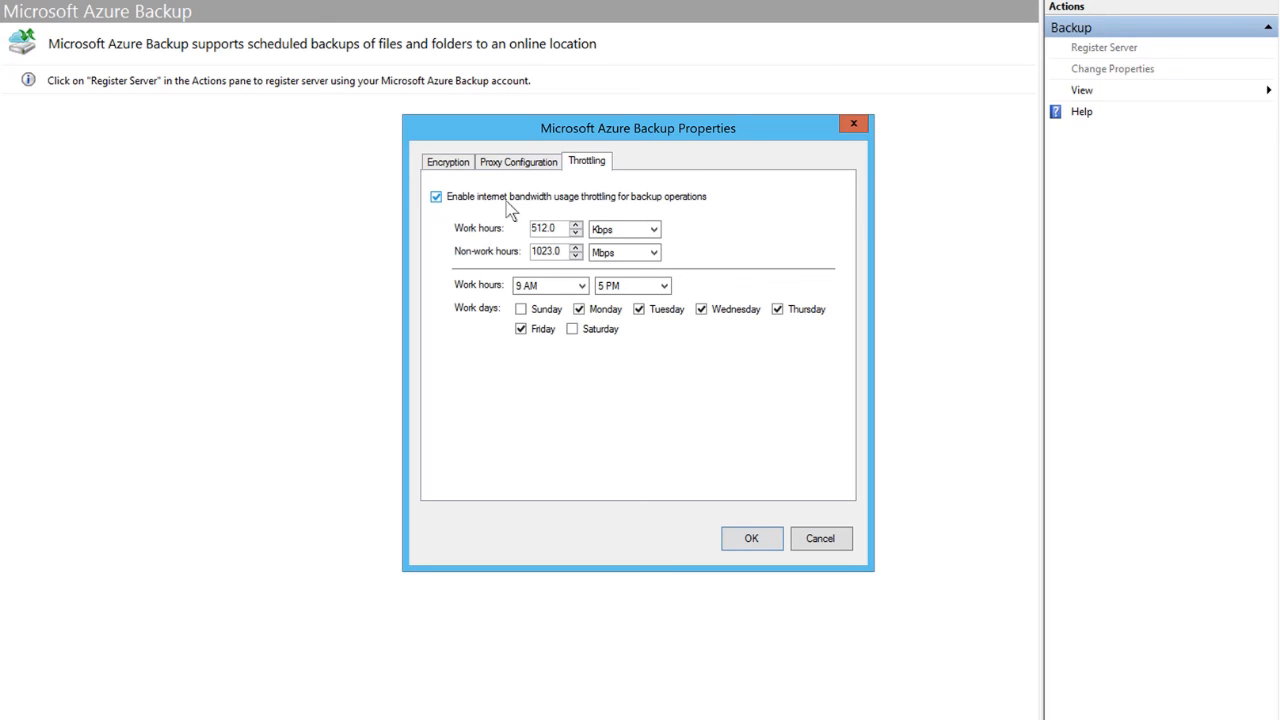
{"action": "left_click", "coordinate": [820, 539]}
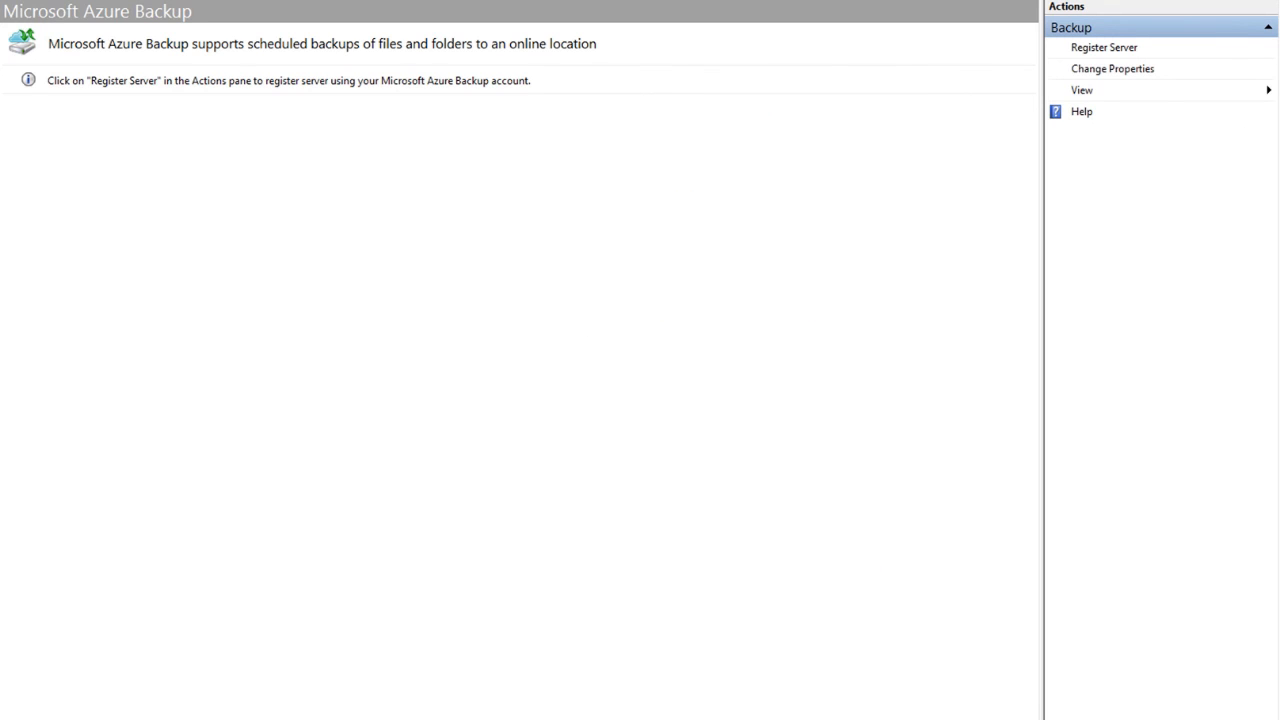